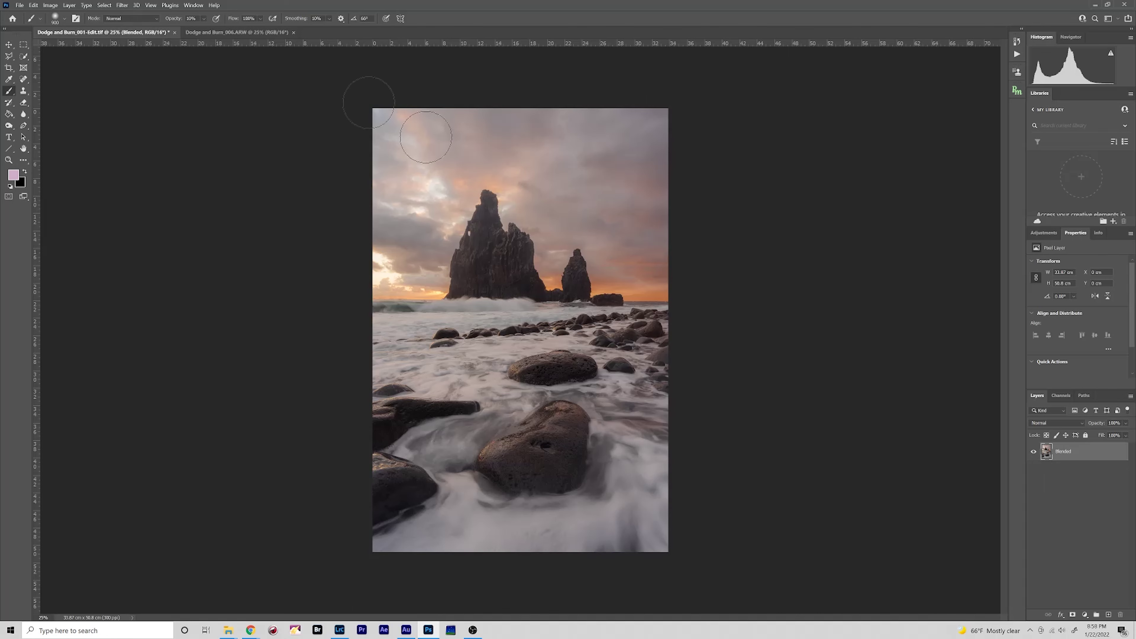
Flip between the waterfall and sea-stack photo documents, ending on the waterfall photo.
click(228, 32)
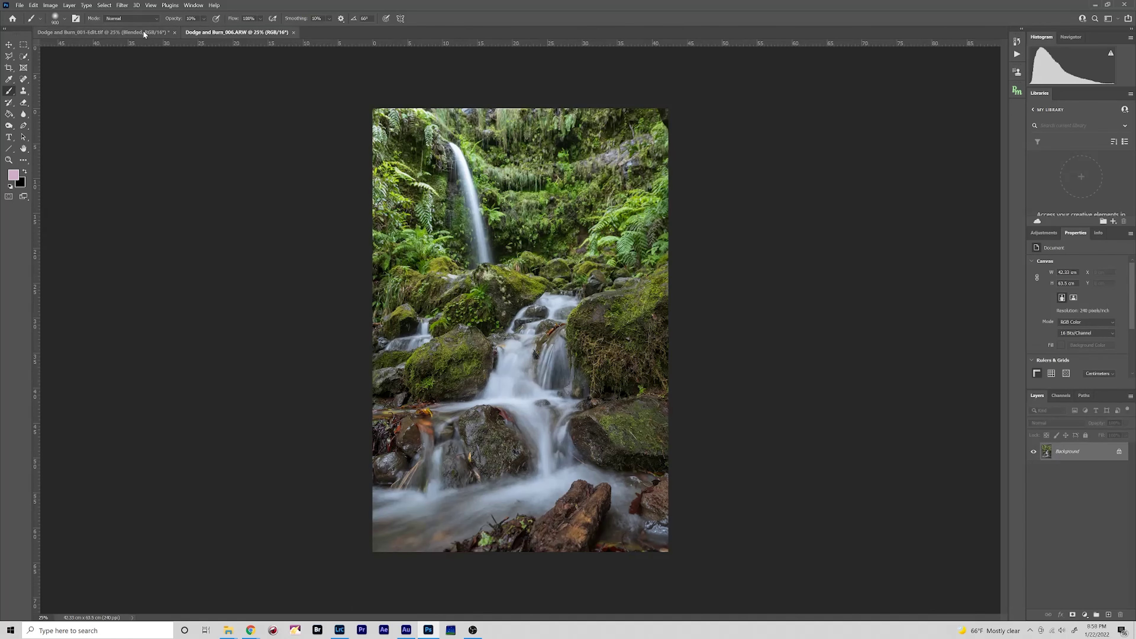
click(144, 32)
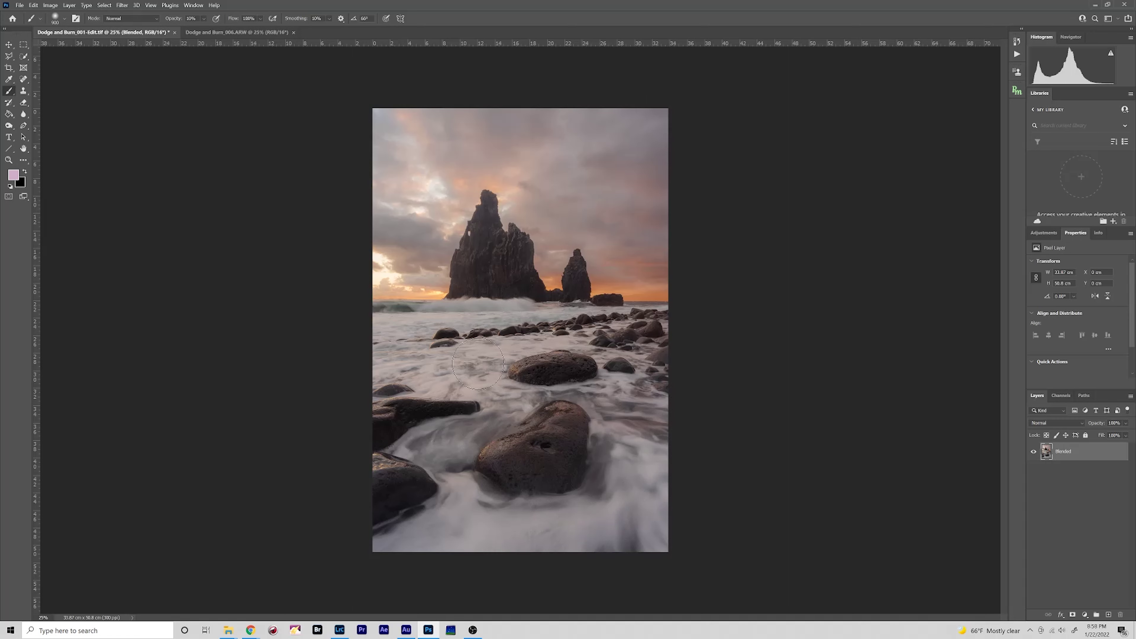
click(221, 34)
Pick the Dodge tool, then the Brush, and duplicate the Blended layer into Blended copy.
click(9, 127)
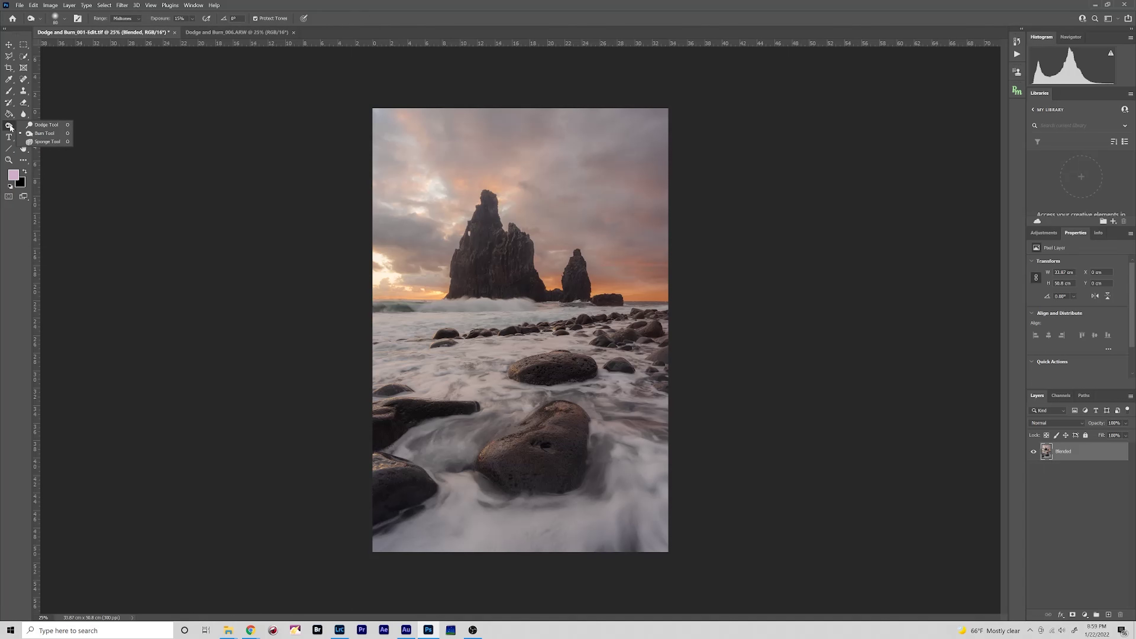
click(28, 125)
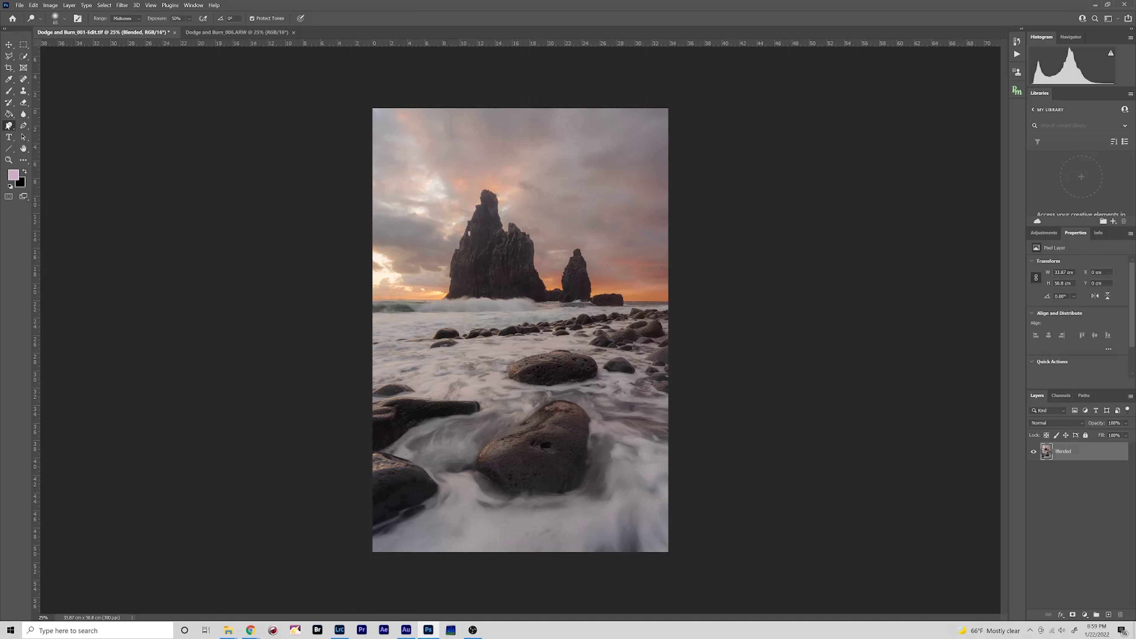
click(9, 90)
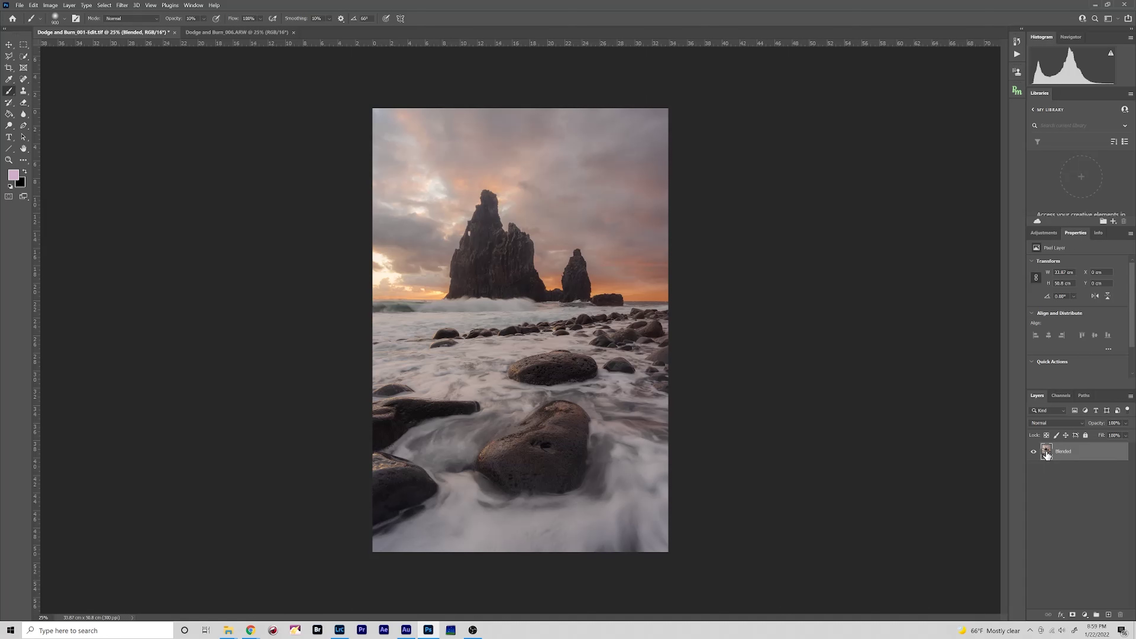
drag(1047, 454, 1047, 455)
Brighten Blended copy with a Curves adjustment lifting the midpoint from input 113 to output 147.
click(50, 5)
mouse_move(108, 26)
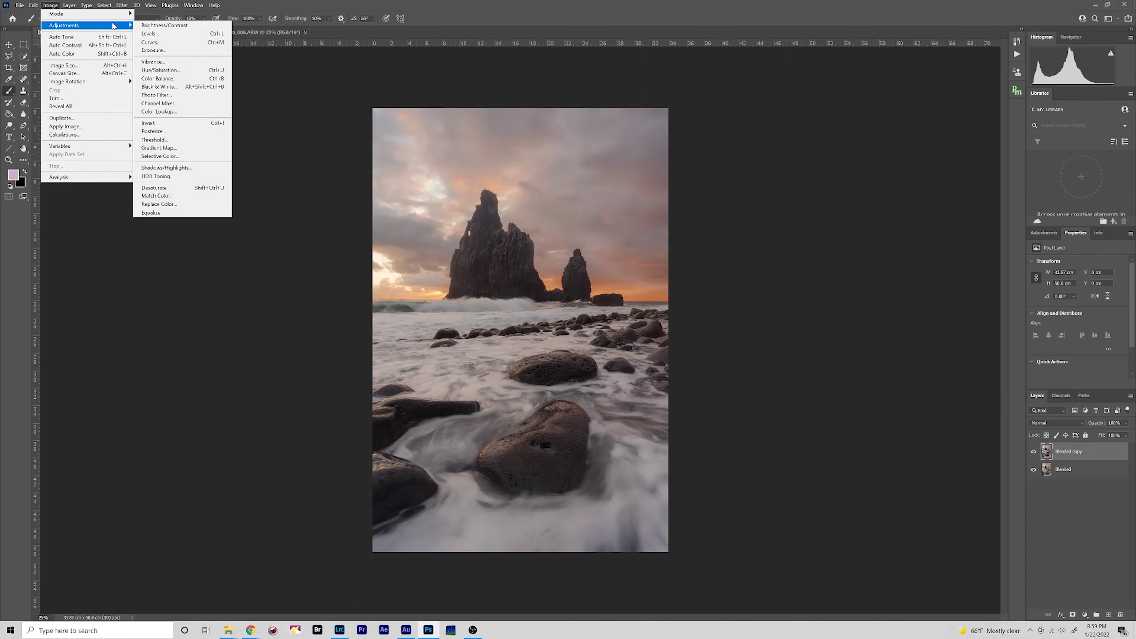
click(147, 41)
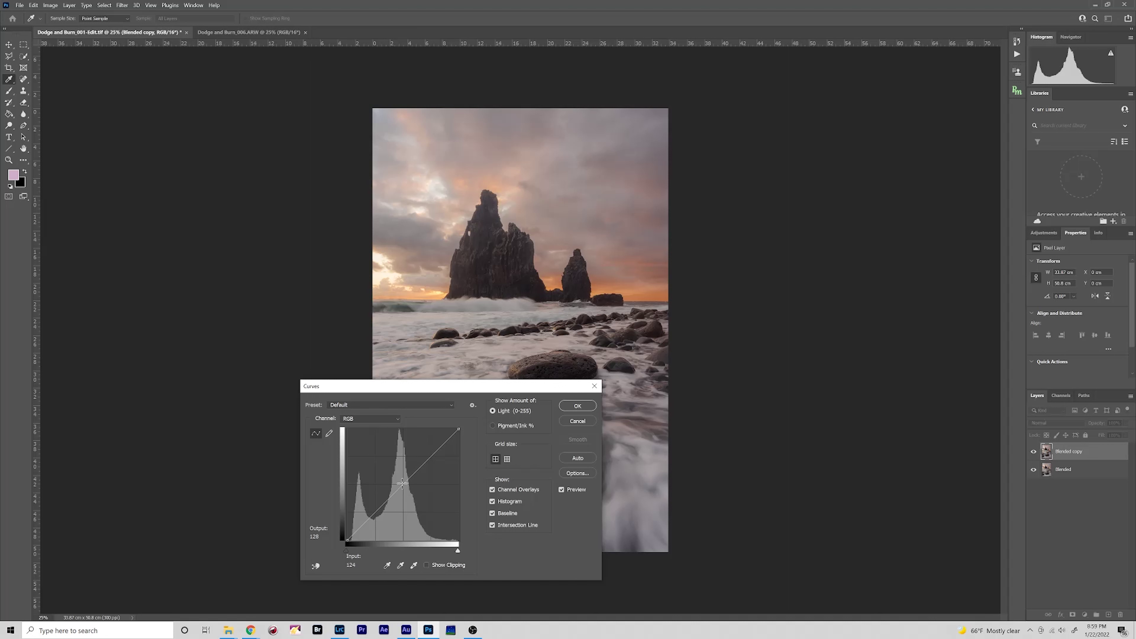
drag(402, 483, 398, 476)
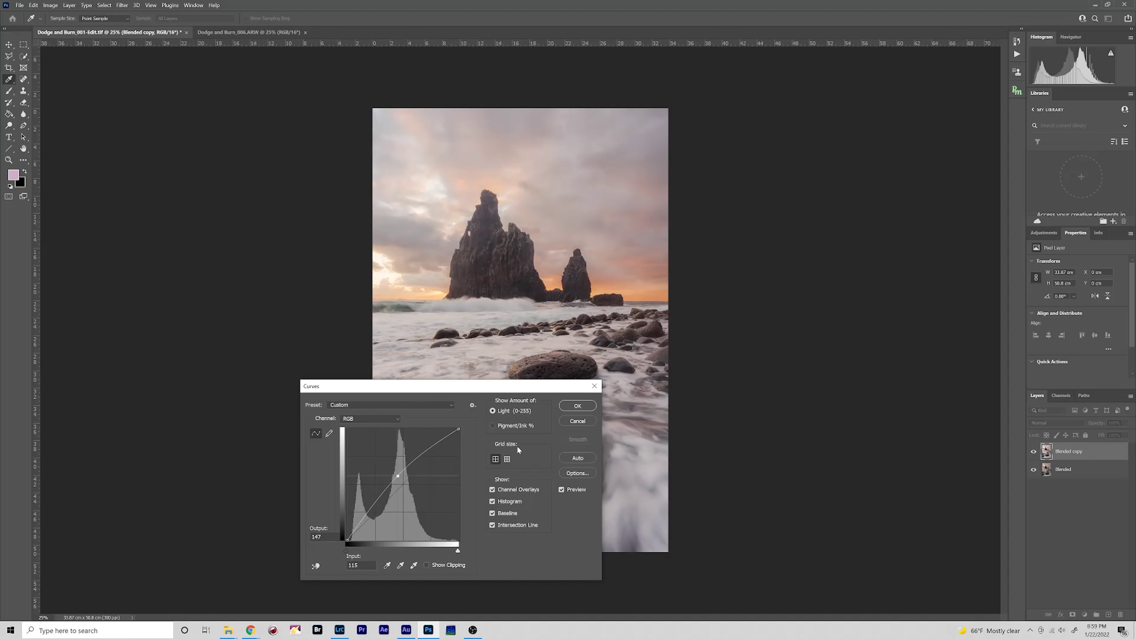
click(577, 406)
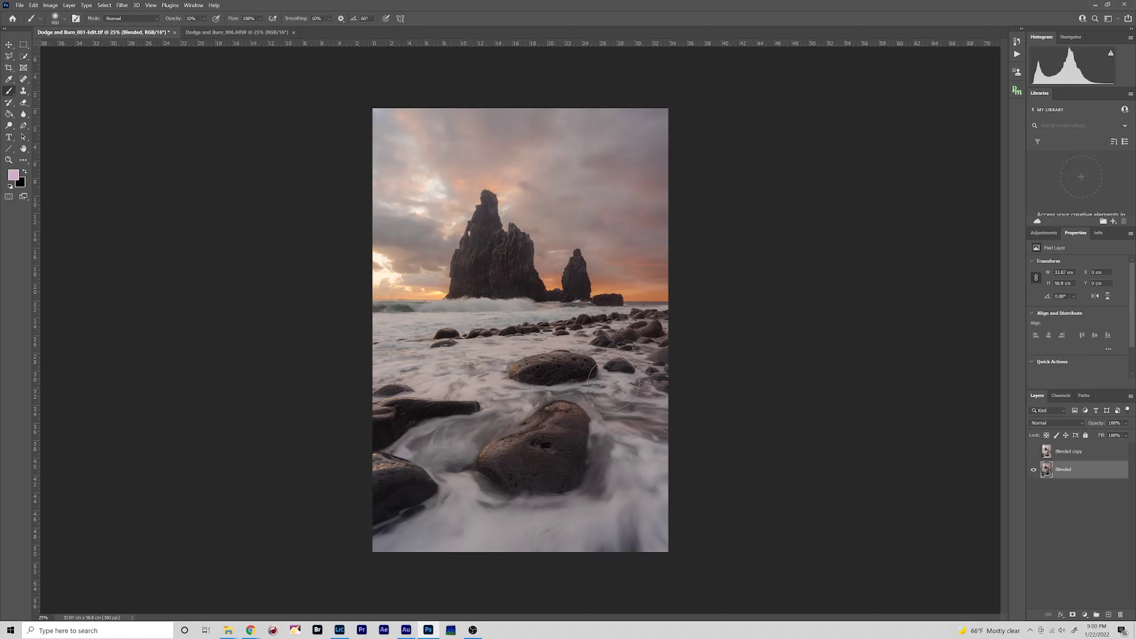
Give the visible Blended copy a black layer mask that hides its brightening.
mouse_move(614, 384)
mouse_down()
mouse_move(524, 477)
mouse_move(596, 439)
mouse_move(586, 380)
mouse_move(564, 368)
mouse_move(577, 366)
mouse_move(513, 473)
mouse_move(634, 431)
mouse_move(647, 462)
mouse_move(602, 389)
mouse_move(570, 366)
mouse_move(542, 467)
mouse_move(552, 480)
mouse_move(663, 400)
mouse_move(648, 452)
mouse_up()
mouse_move(481, 229)
mouse_down()
mouse_move(493, 265)
mouse_move(462, 263)
mouse_move(524, 265)
mouse_move(460, 226)
mouse_move(547, 253)
mouse_move(495, 215)
mouse_move(488, 277)
mouse_move(533, 283)
mouse_move(519, 335)
mouse_up()
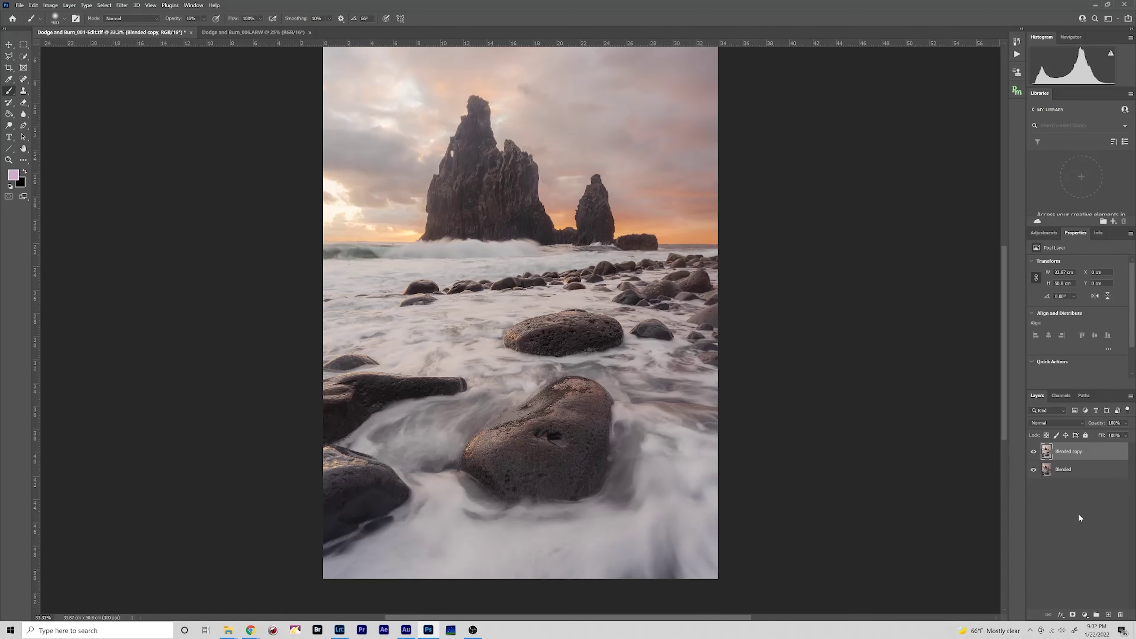
alt+click(1073, 615)
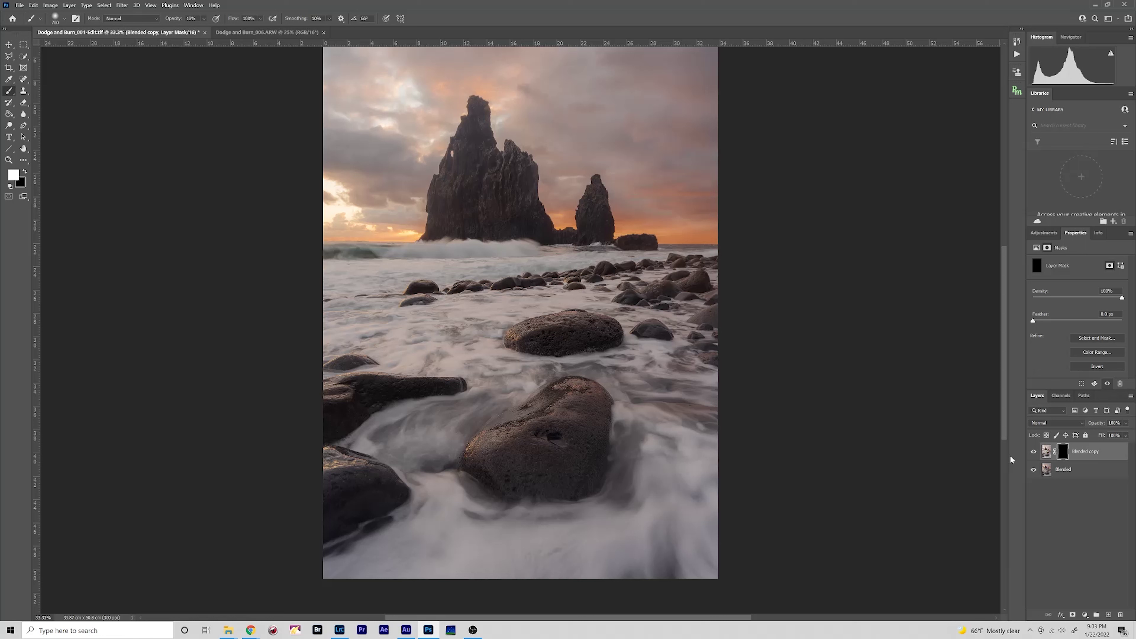
Shrink the mask-painting brush from 500 to 300, then to 150.
key(bracketleft)
key(bracketleft)
key(bracketleft)
key(bracketleft)
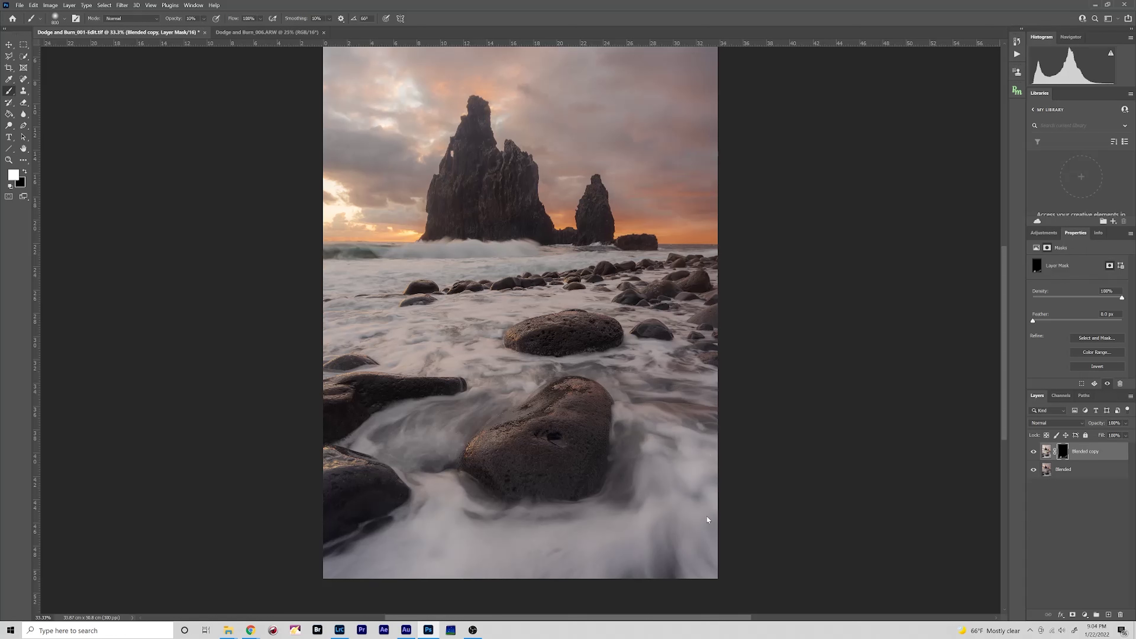
key(bracketleft)
key(bracketleft)
key(bracketleft)
key(bracketleft)
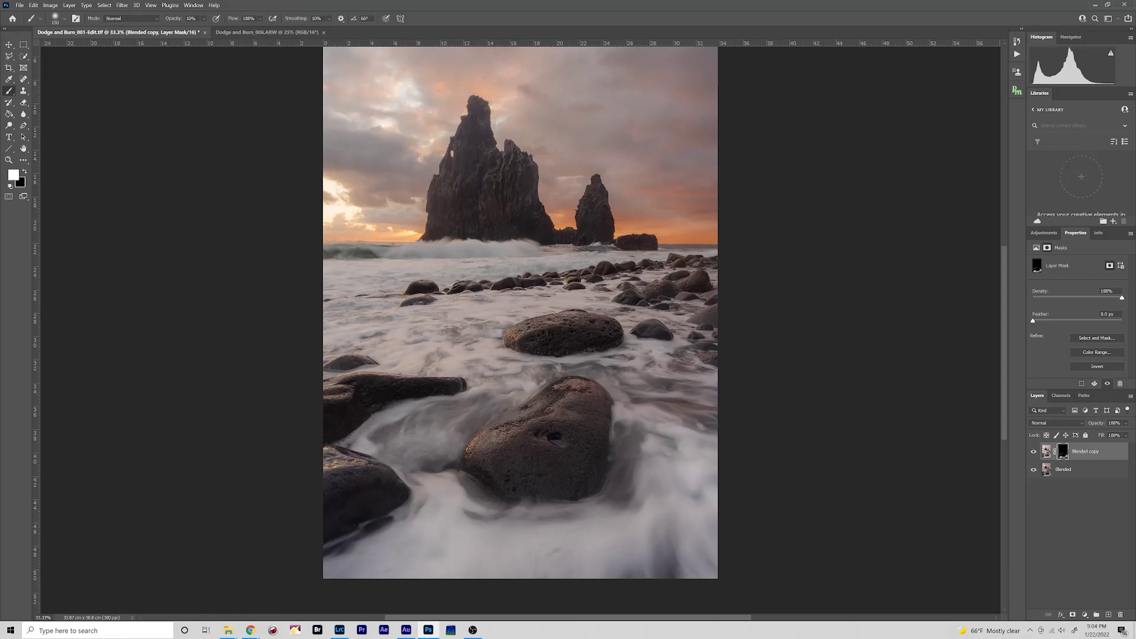
key(bracketleft)
key(bracketleft)
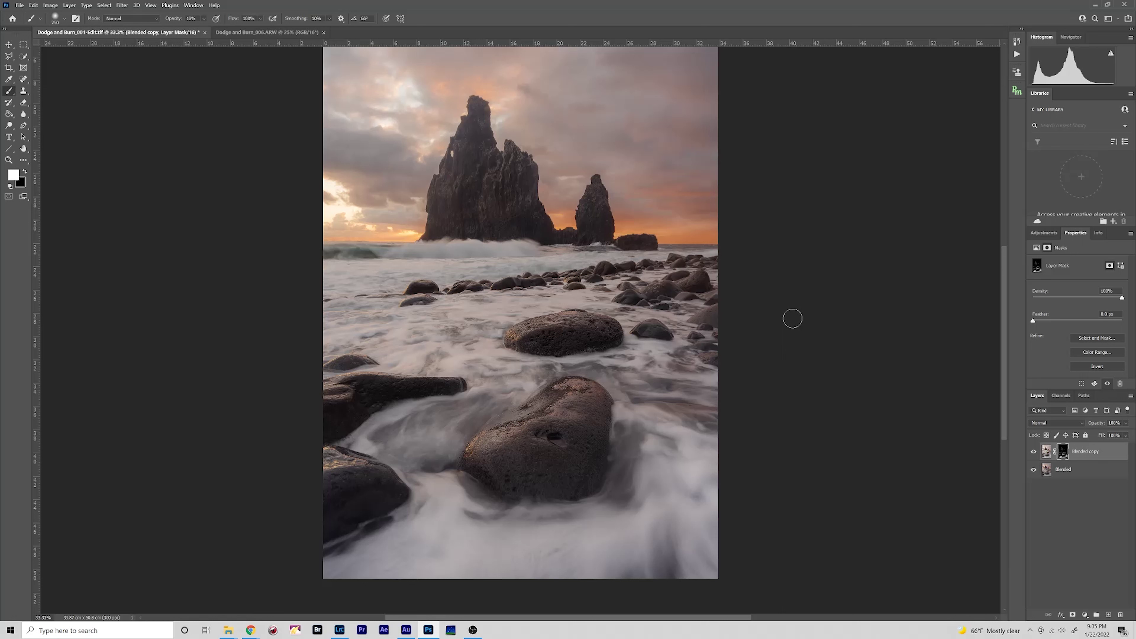
click(1033, 452)
click(1034, 452)
click(1033, 452)
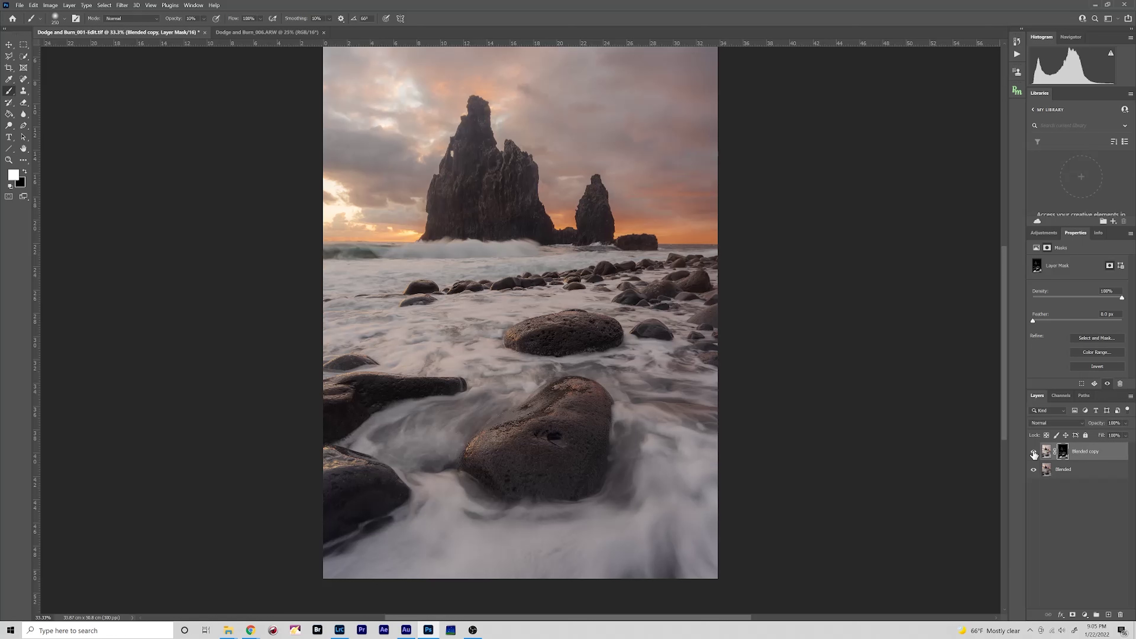
click(1033, 452)
click(1033, 452)
click(1033, 452)
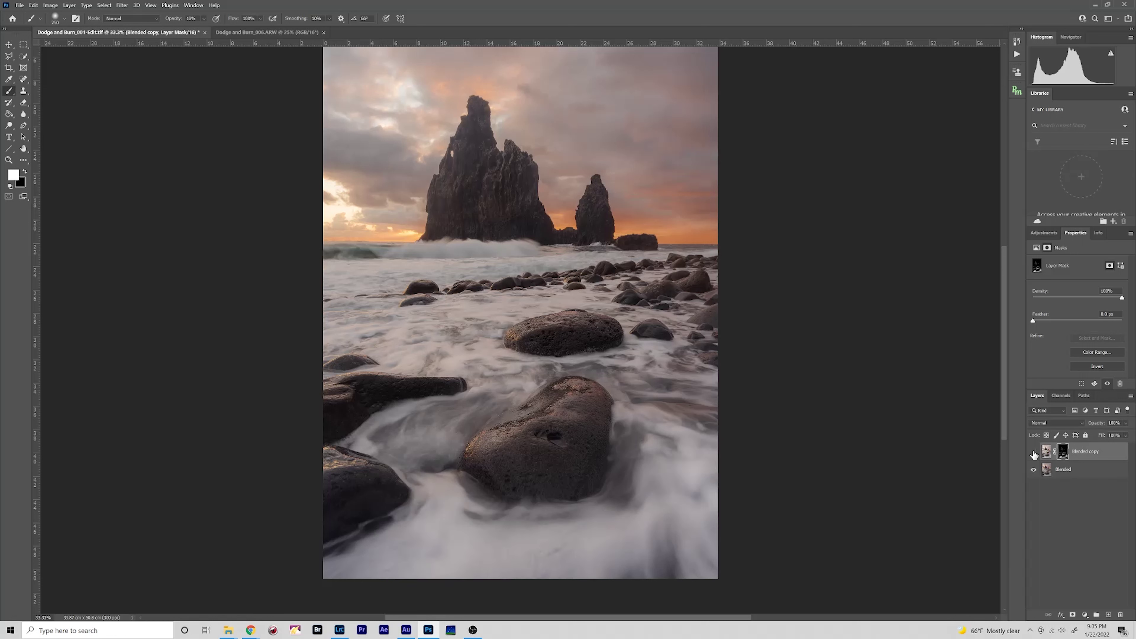
click(1033, 452)
click(1033, 452)
Compare Blended copy on and off, then duplicate the original Blended layer into Blended copy 2.
click(1033, 451)
click(1033, 451)
click(1046, 471)
key(ctrl+j)
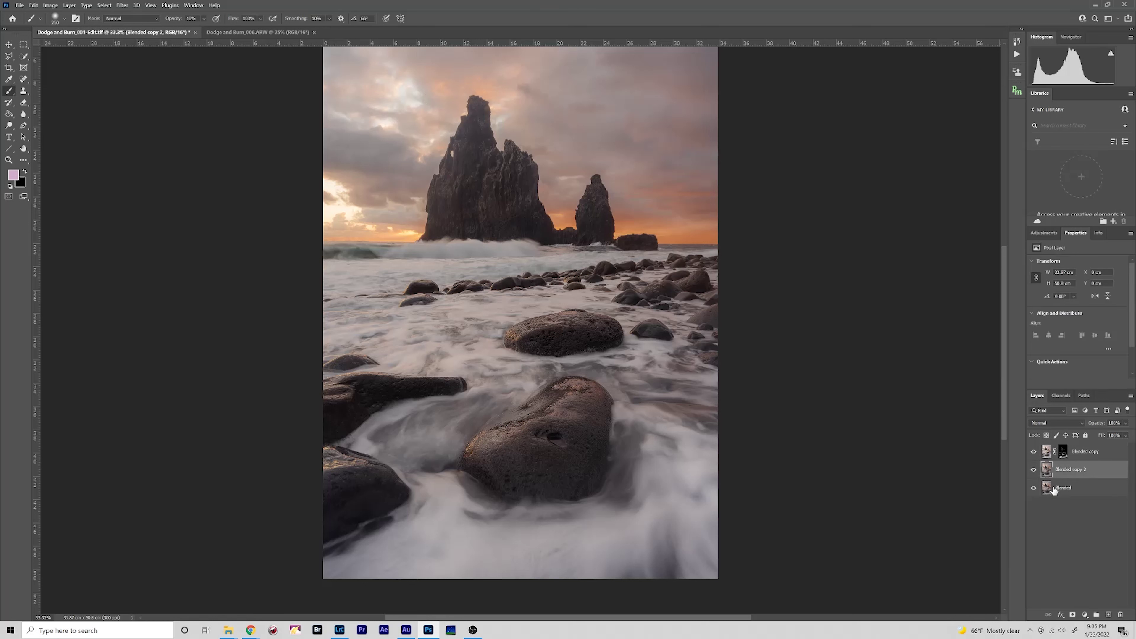
Darken Blended copy 2 with Curves (input 138 to output 102) and hide it behind a black mask.
click(50, 5)
mouse_move(114, 27)
click(161, 42)
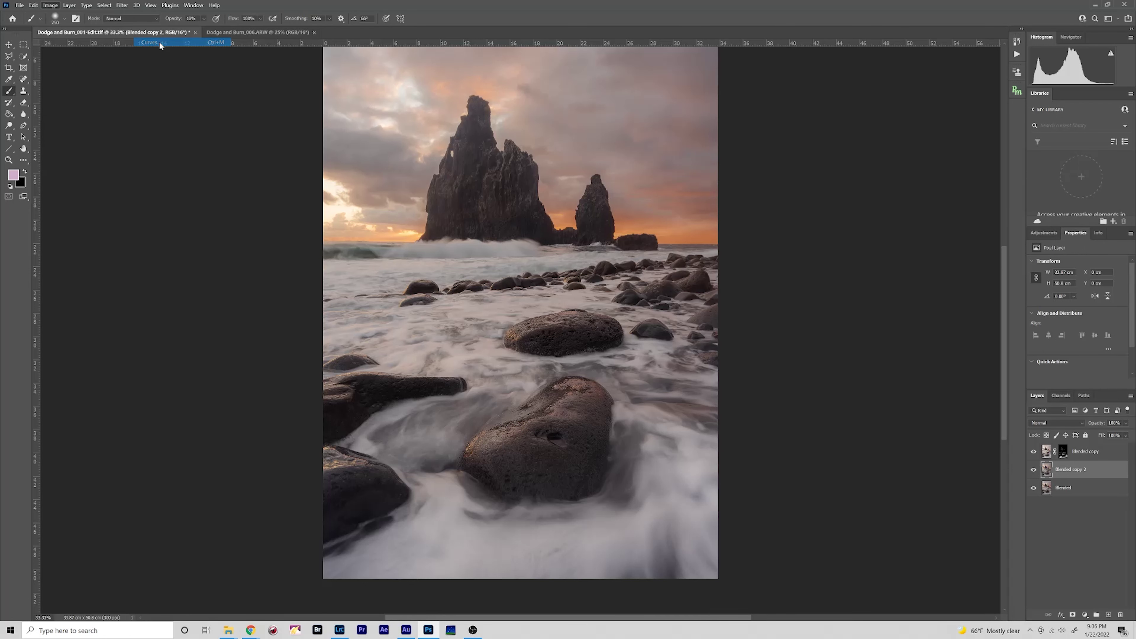
drag(399, 488, 408, 496)
click(578, 405)
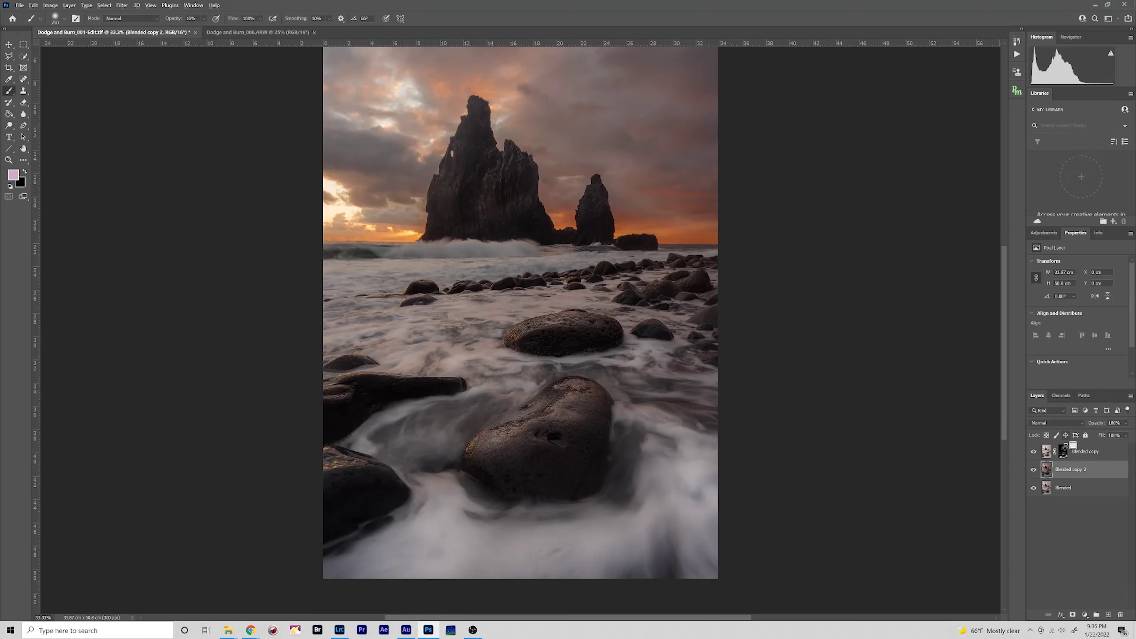
alt+click(1072, 615)
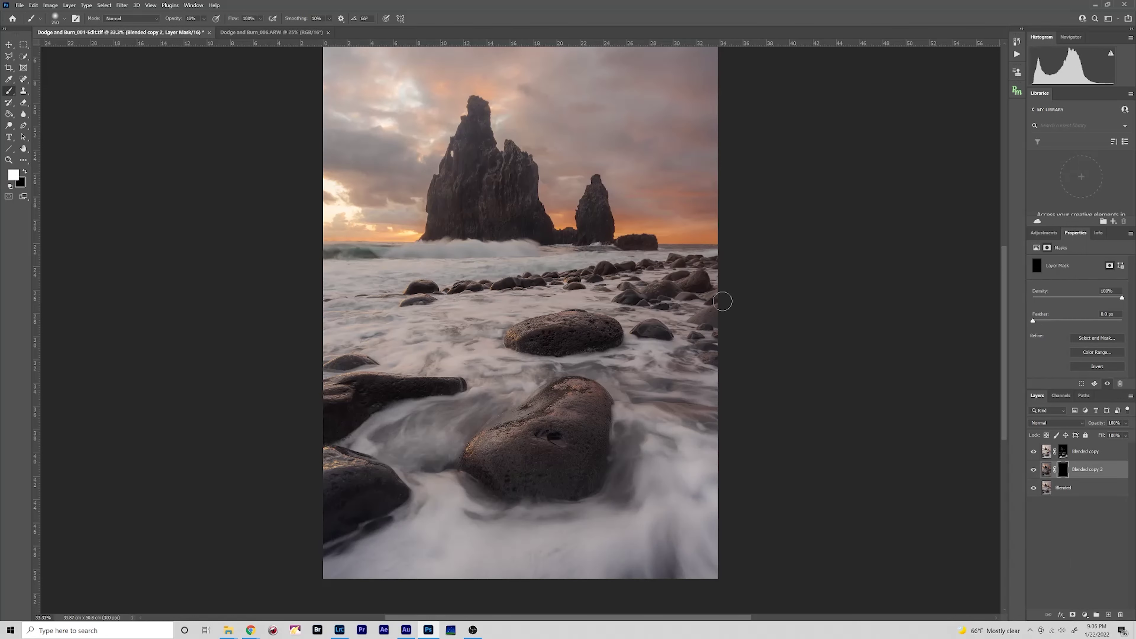
Paint the Blended copy 2 mask to darken the water left of the big rock, resizing the brush between 500 and 175.
key(bracketright)
key(bracketright)
key(bracketright)
drag(429, 425, 465, 421)
key(bracketleft)
key(bracketleft)
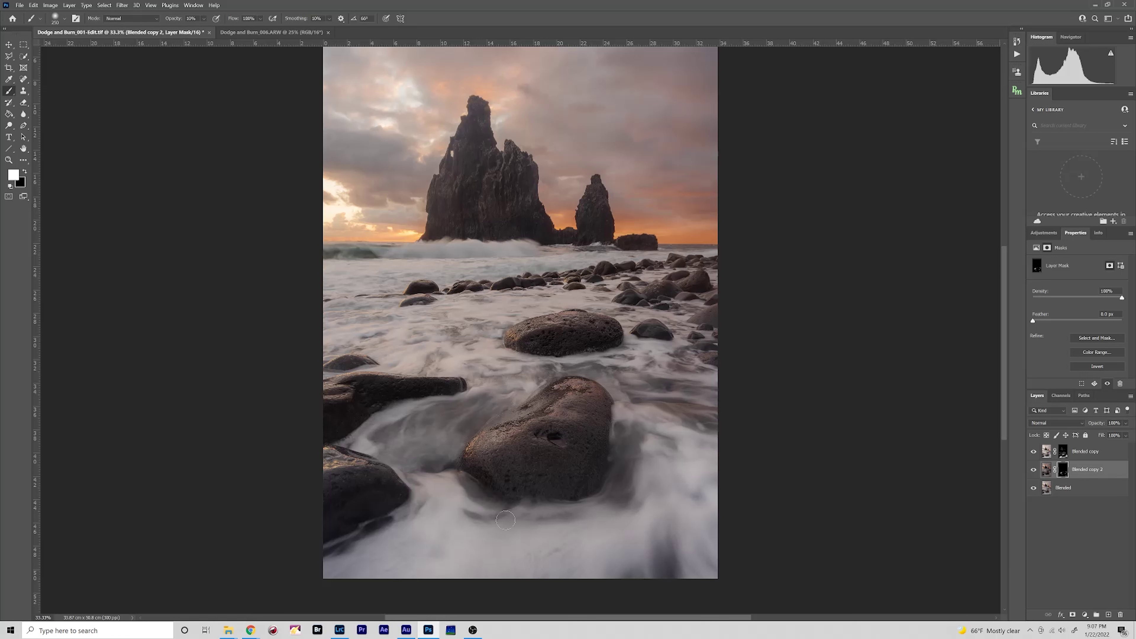
key(bracketleft)
key(bracketleft)
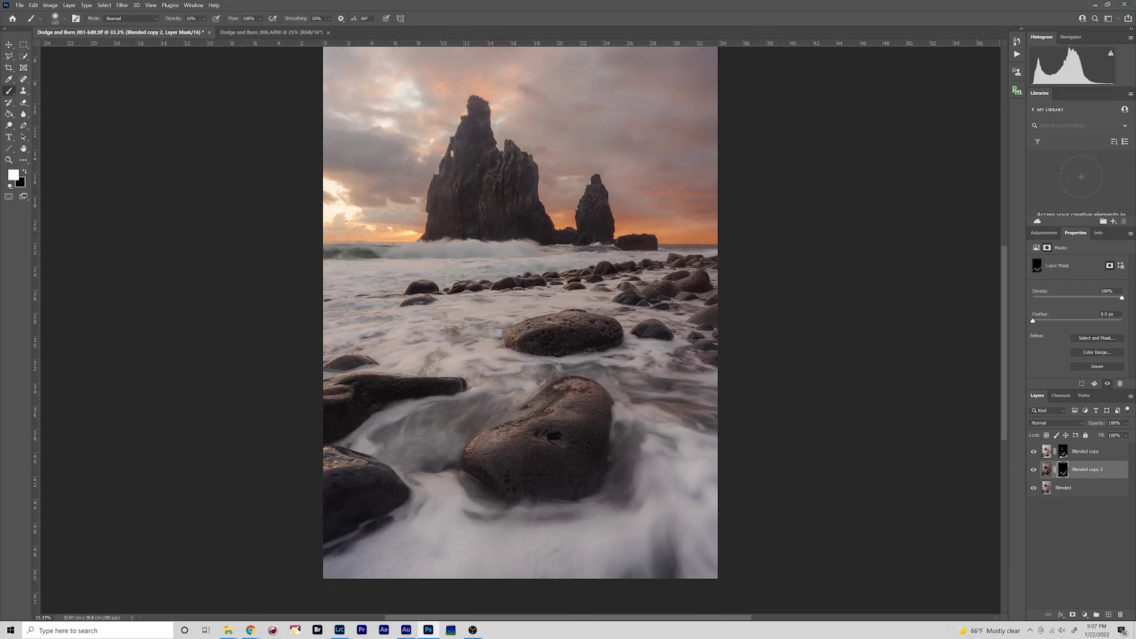
key(bracketright)
key(bracketright)
key(bracketright)
Toggle Blended copy 2 repeatedly to compare the burning, with the brush set to 400, then zoom out to the whole photo.
click(1033, 469)
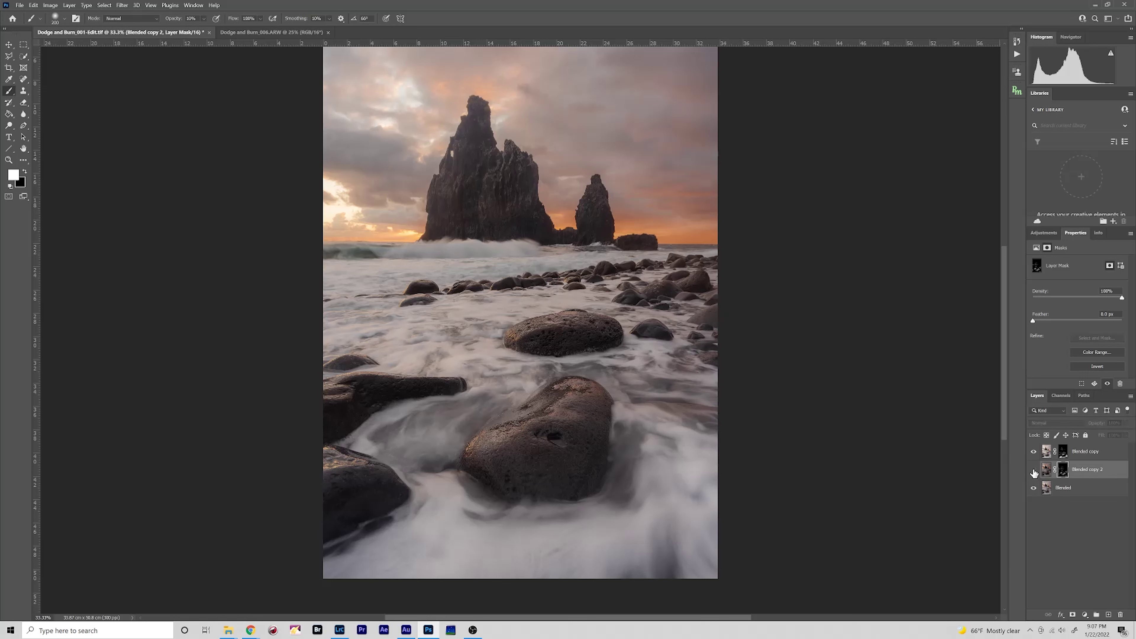
click(1033, 469)
click(1034, 470)
click(1034, 469)
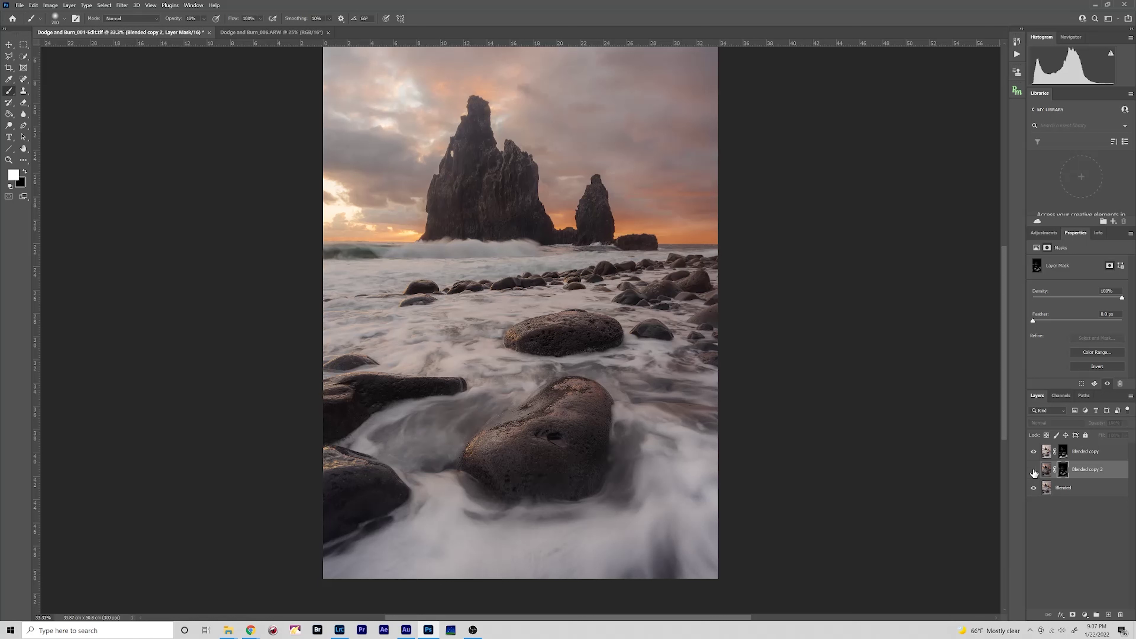
click(1034, 470)
click(1034, 470)
click(1034, 470)
click(1034, 470)
click(1034, 470)
click(1034, 470)
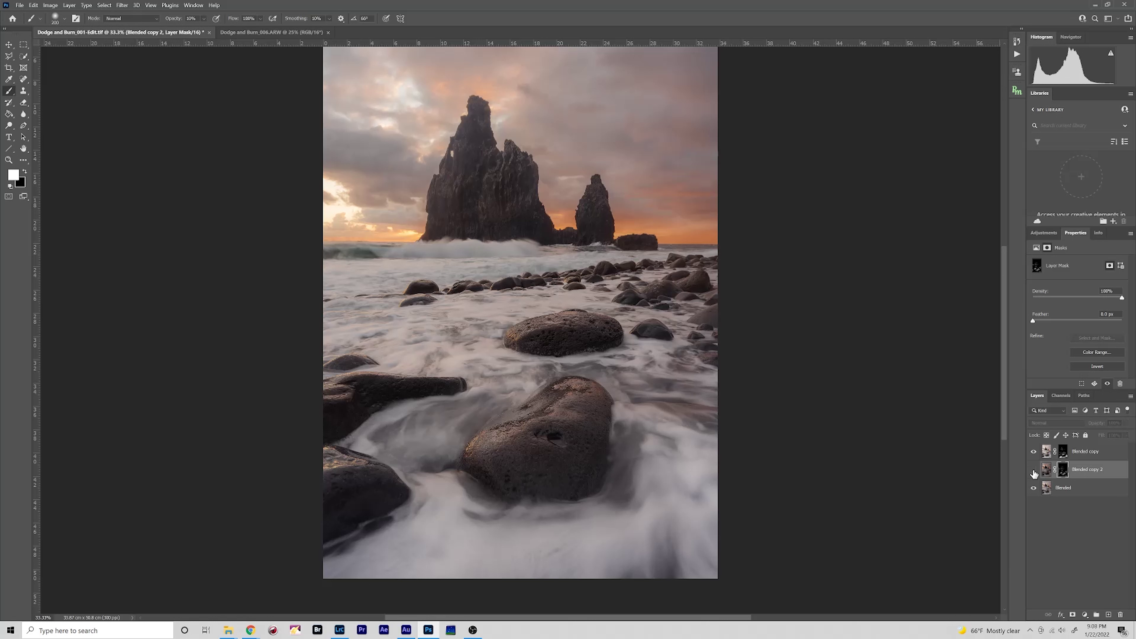
click(1033, 470)
key(bracketright)
key(bracketright)
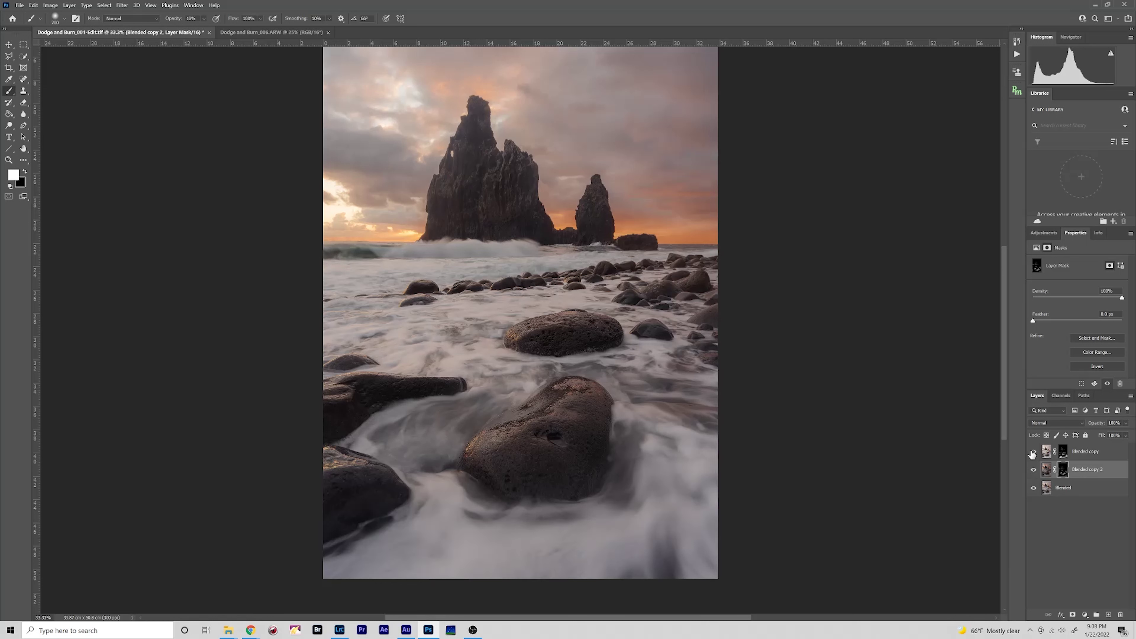
click(1034, 470)
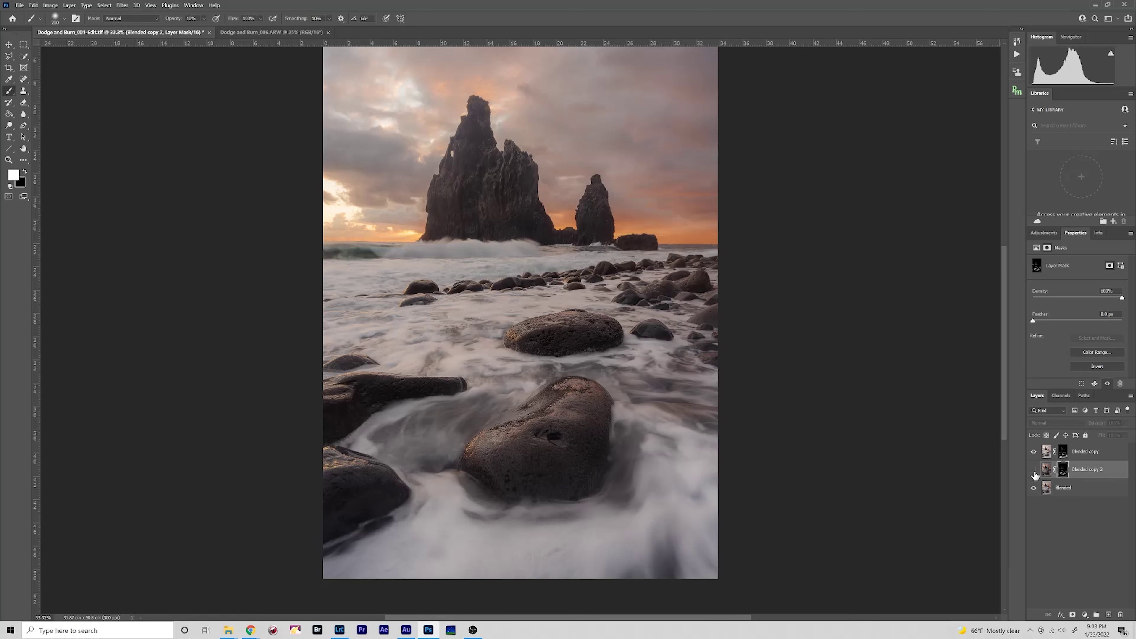
click(1034, 470)
key(ctrl+minus)
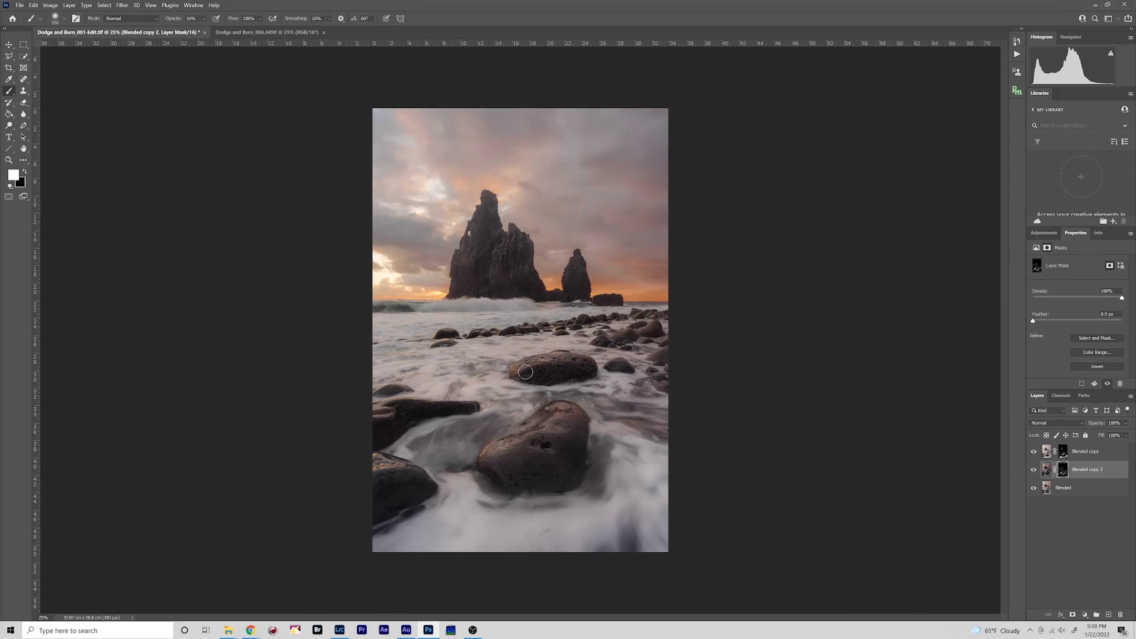
key(bracketright)
click(1062, 452)
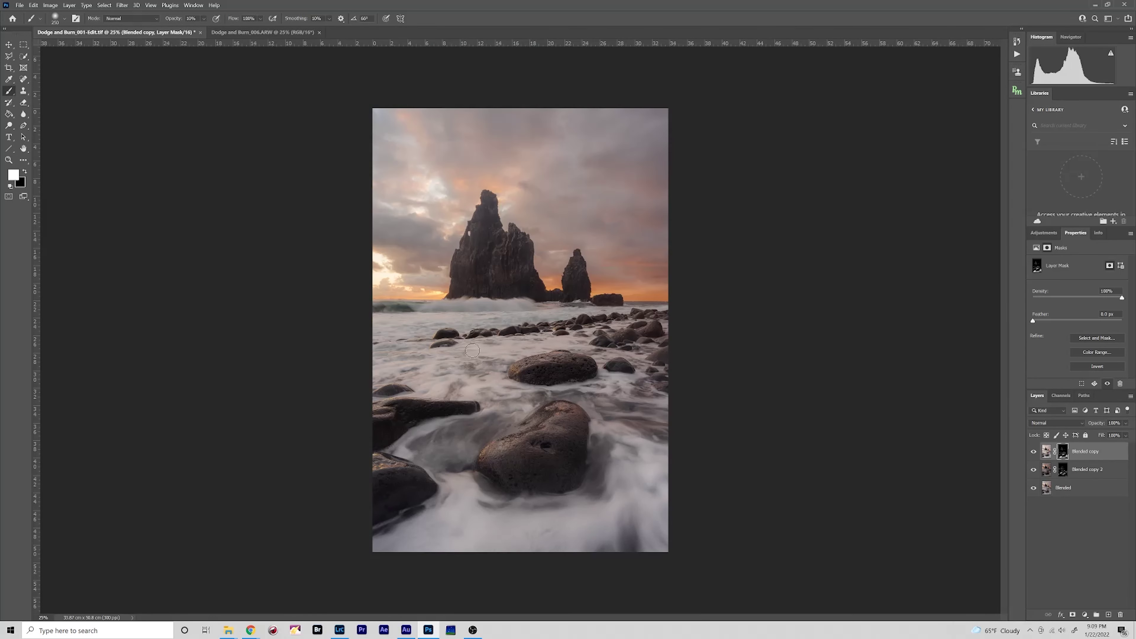
click(1034, 470)
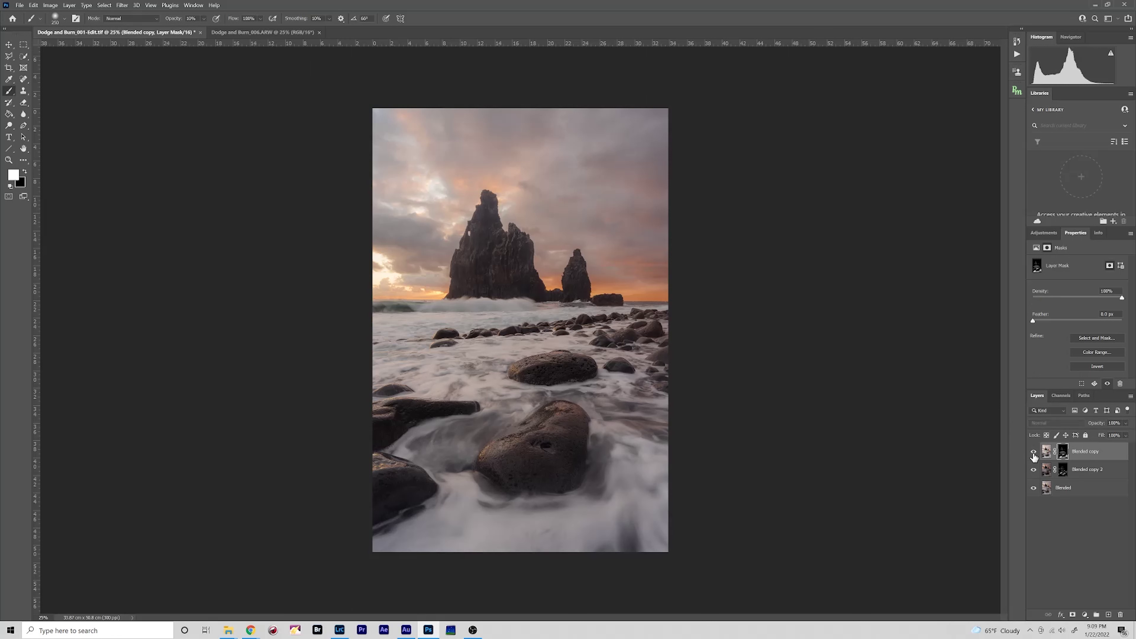
click(1033, 470)
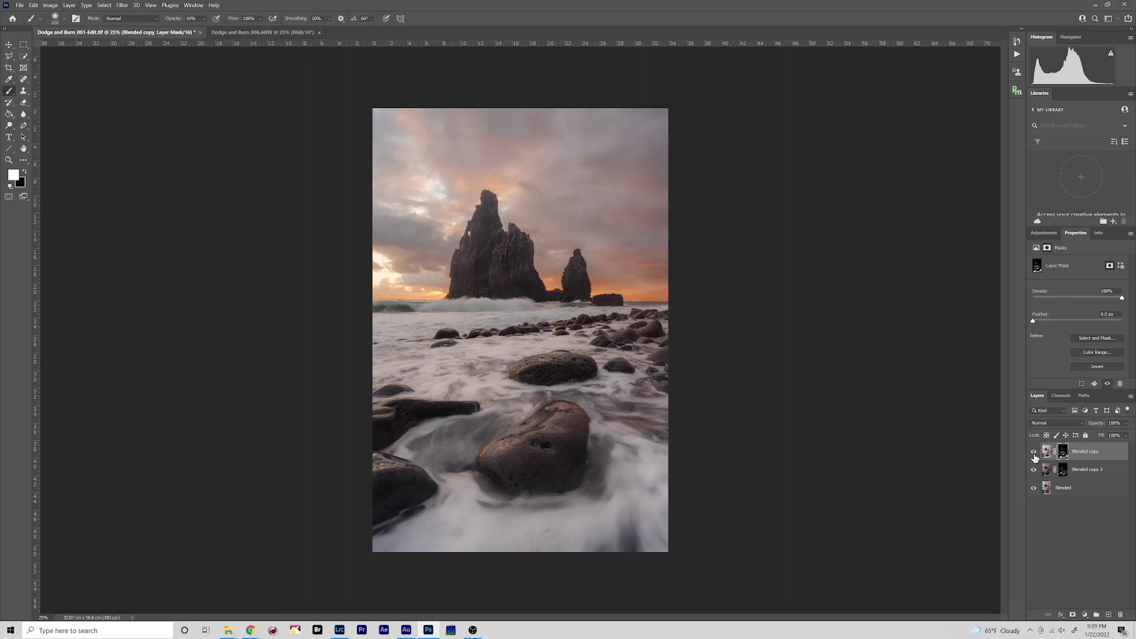
key(v)
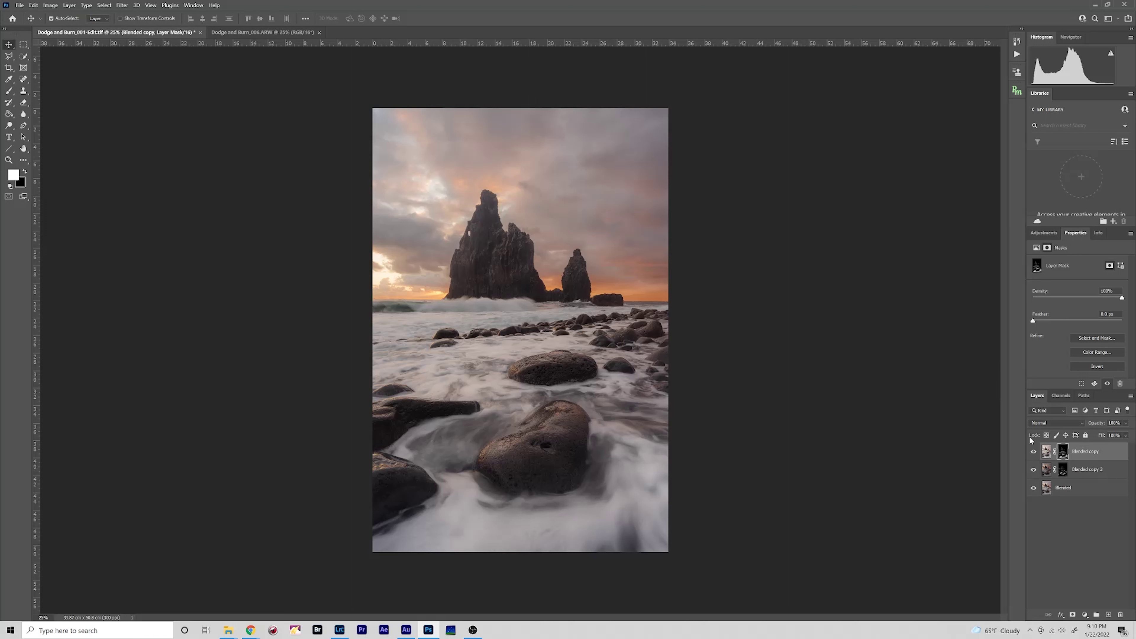
Merge all visible seascape layers with Layer > Merge Visible and save the document.
click(69, 5)
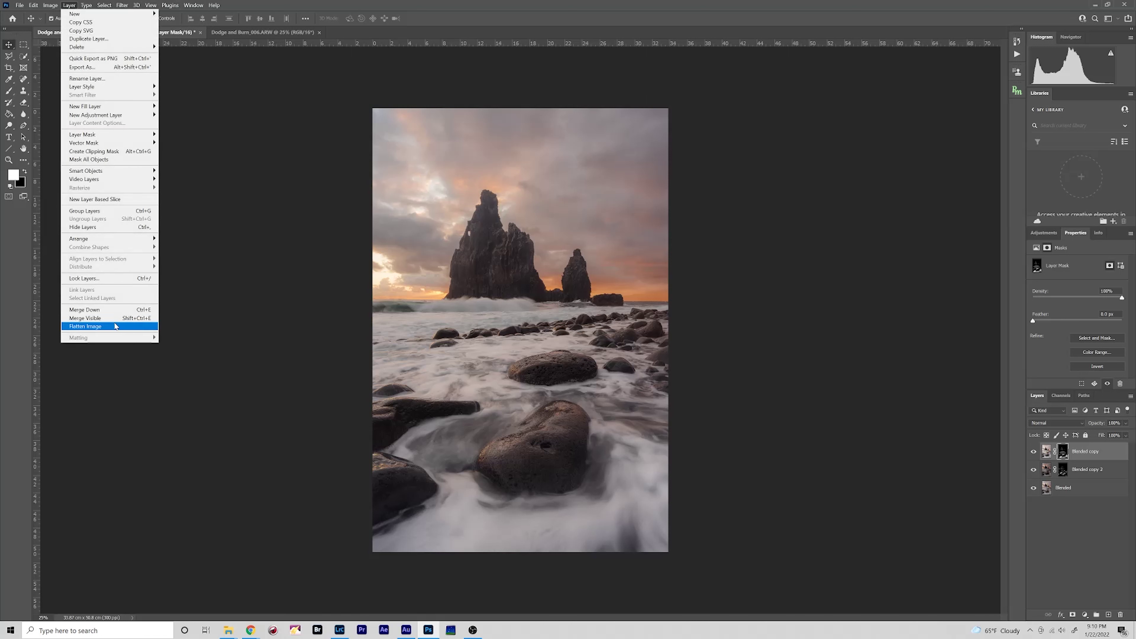
click(89, 317)
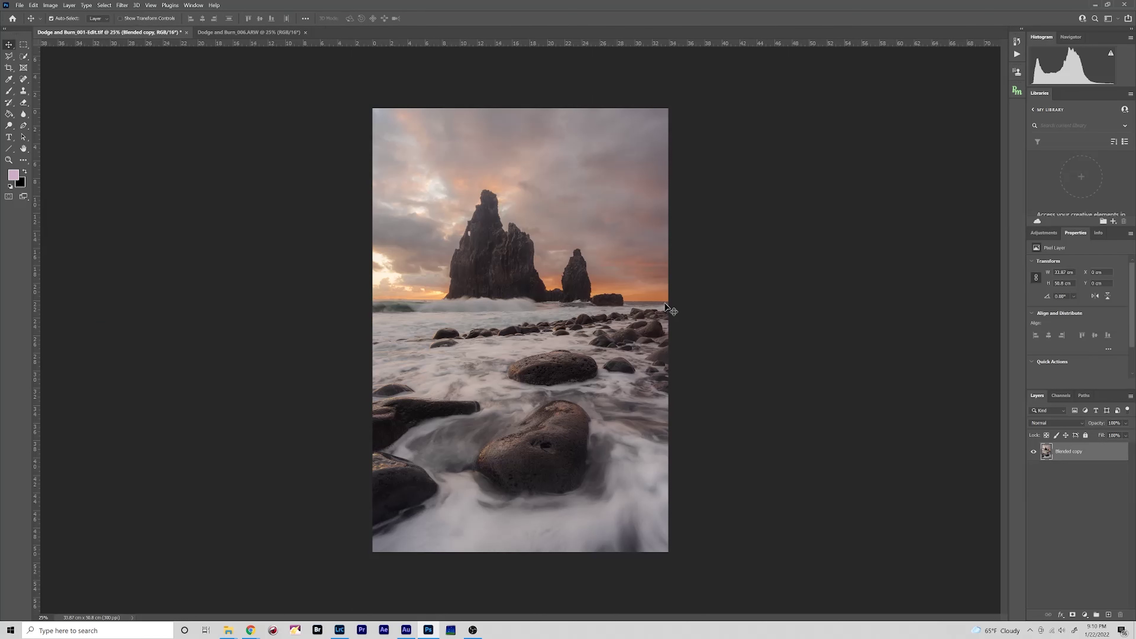
key(ctrl+s)
Add a Curves adjustment layer that lifts highlights, darkens shadows and raises the black point slightly.
click(1044, 233)
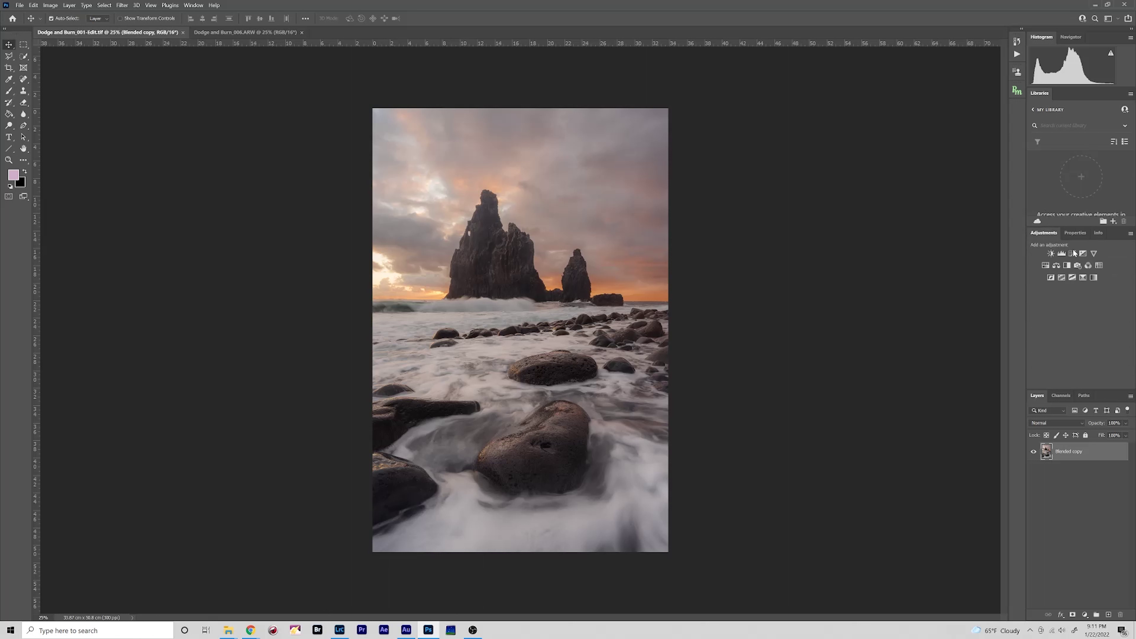
click(1072, 251)
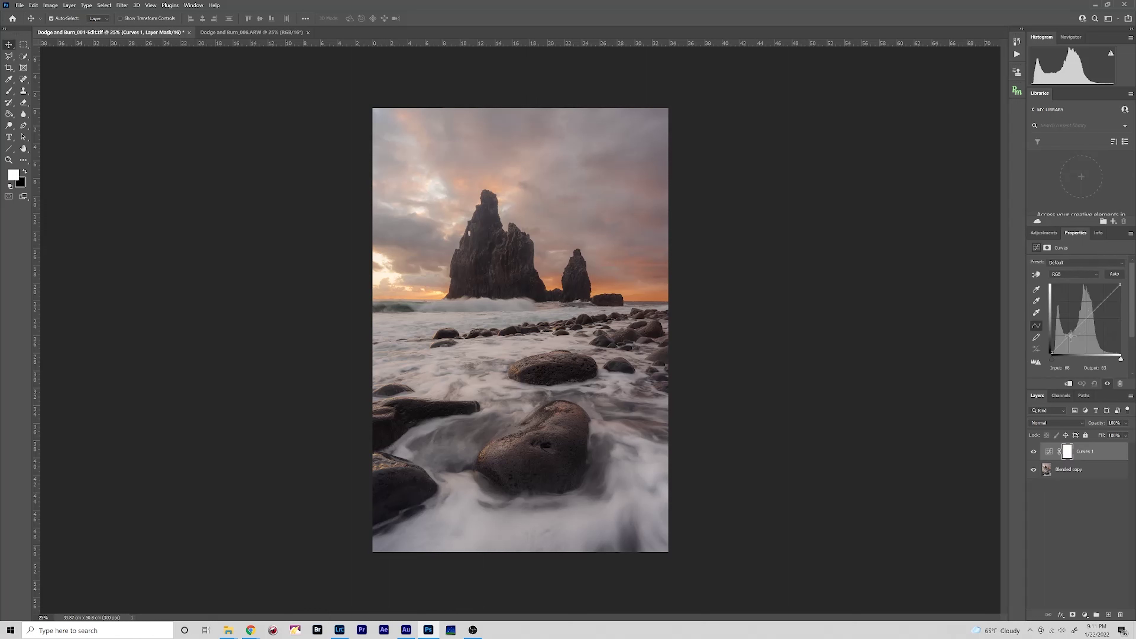
click(1085, 318)
click(1103, 297)
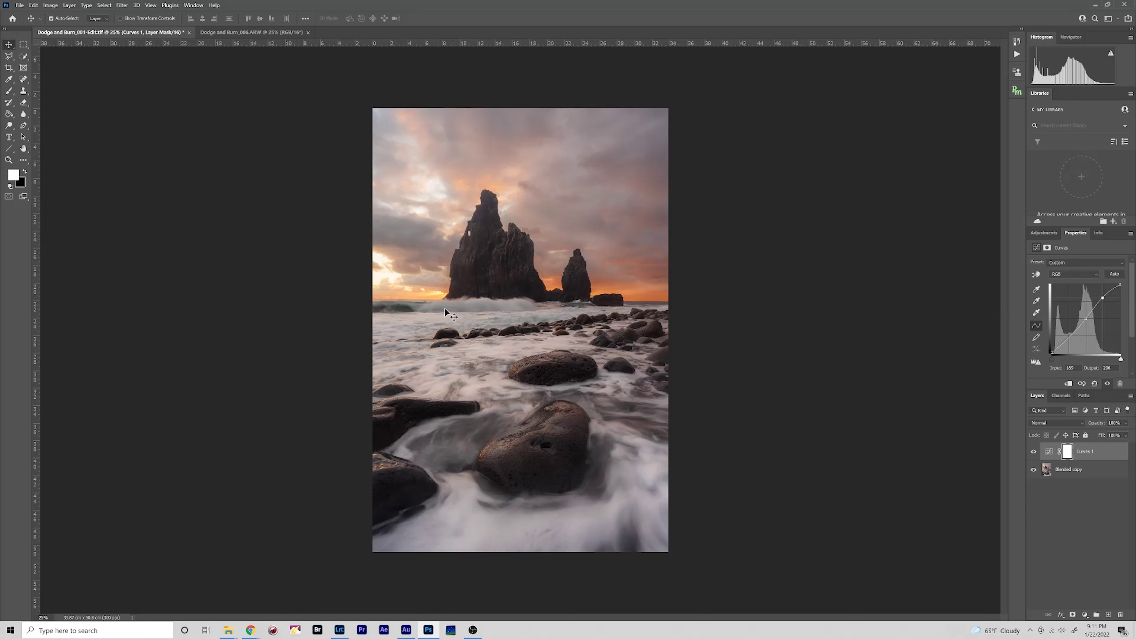
drag(1071, 335, 1069, 335)
drag(1051, 353, 1047, 352)
Toggle the Curves adjustment on and off to compare, ending with the stamped Blended copy 3 shown.
click(1034, 451)
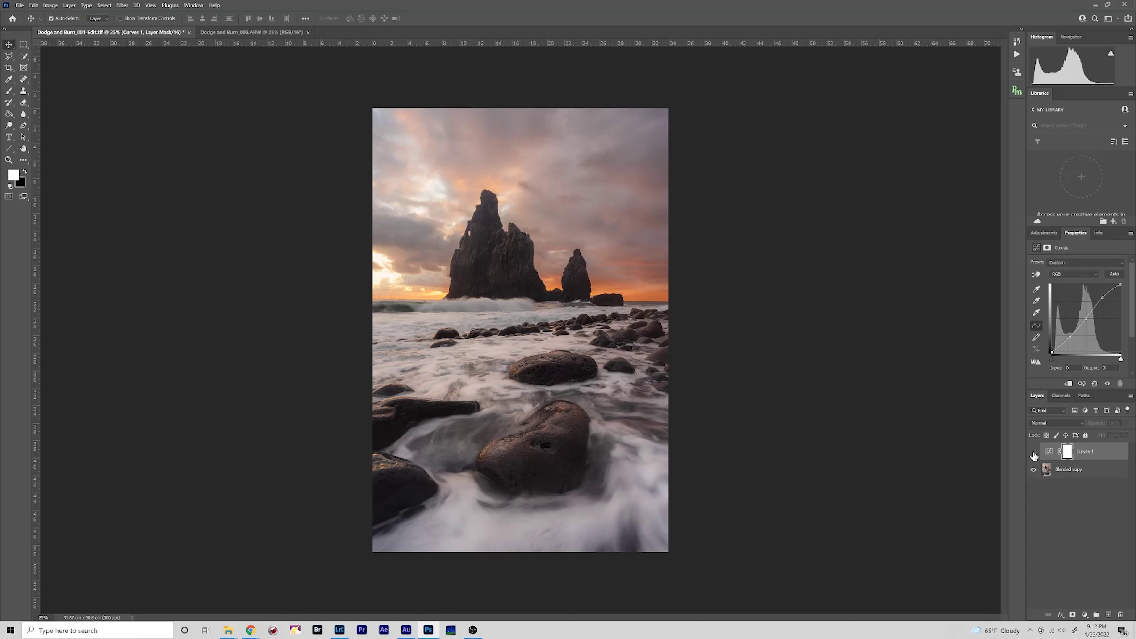
click(1034, 453)
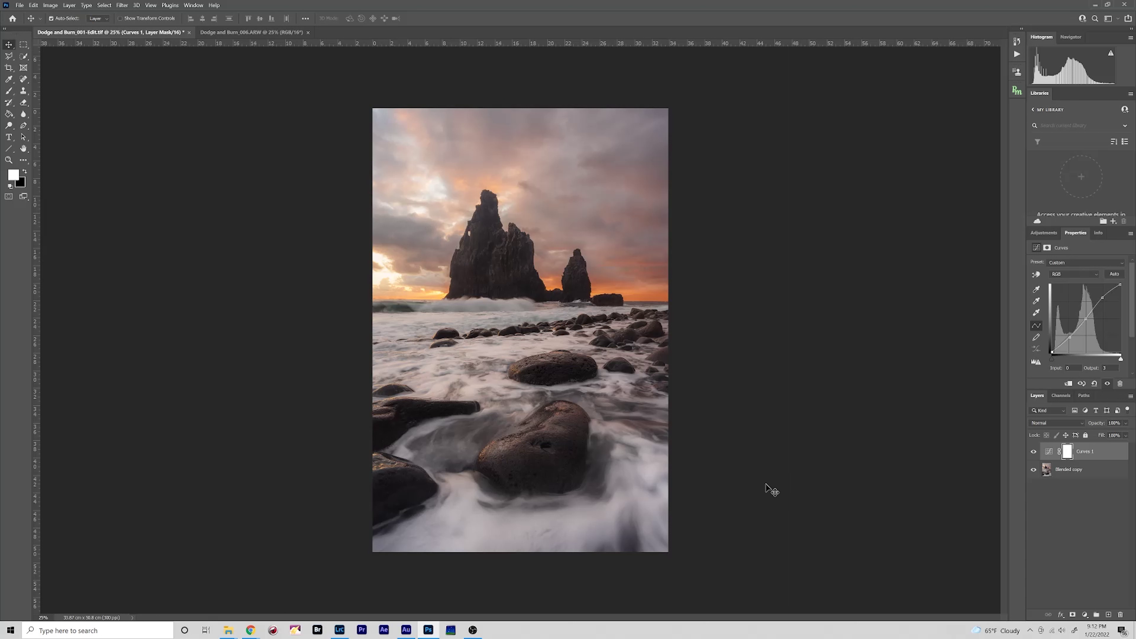
click(1034, 451)
click(1034, 451)
click(1034, 451)
click(1034, 451)
click(1034, 451)
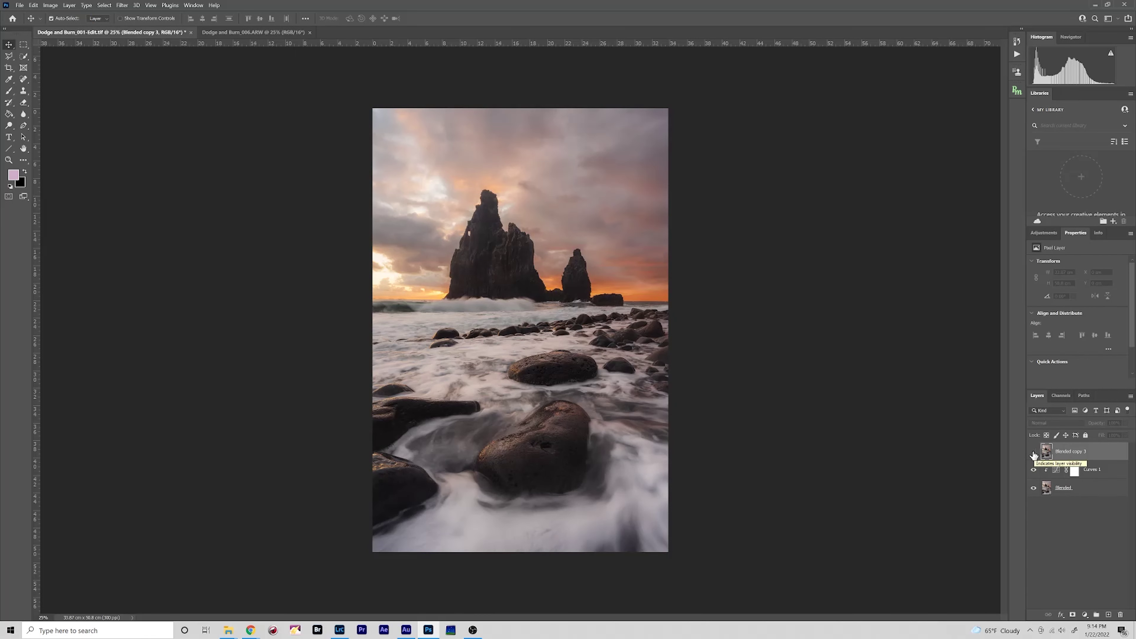
click(1033, 451)
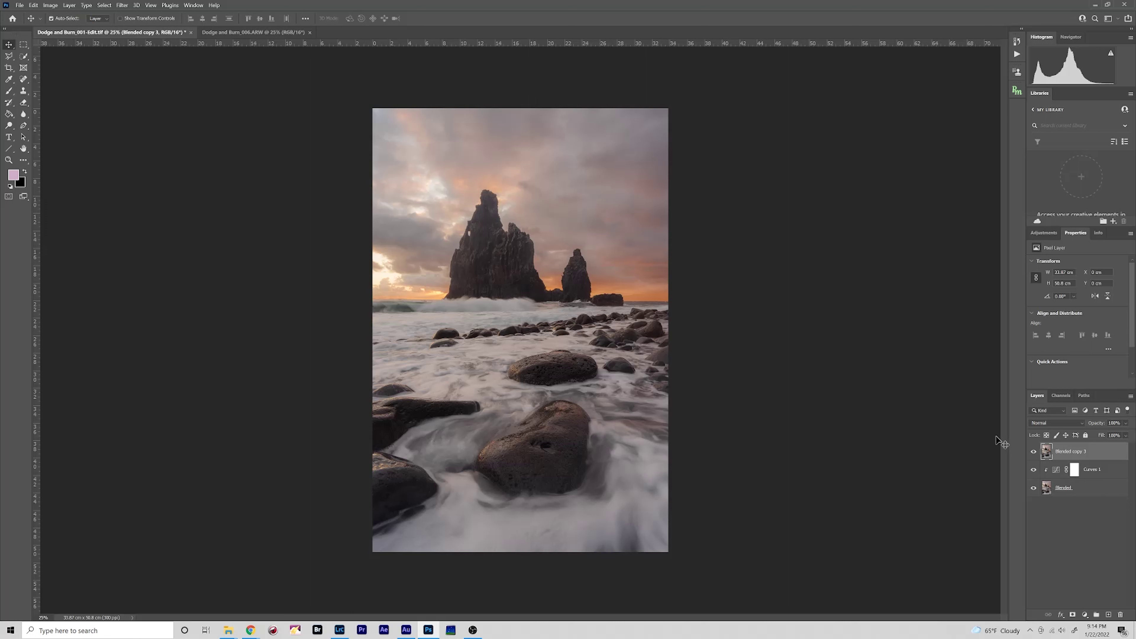
Toggle Blended copy 3 several times to compare, then switch to the Dodge and Burn_006.ARW document.
click(1033, 452)
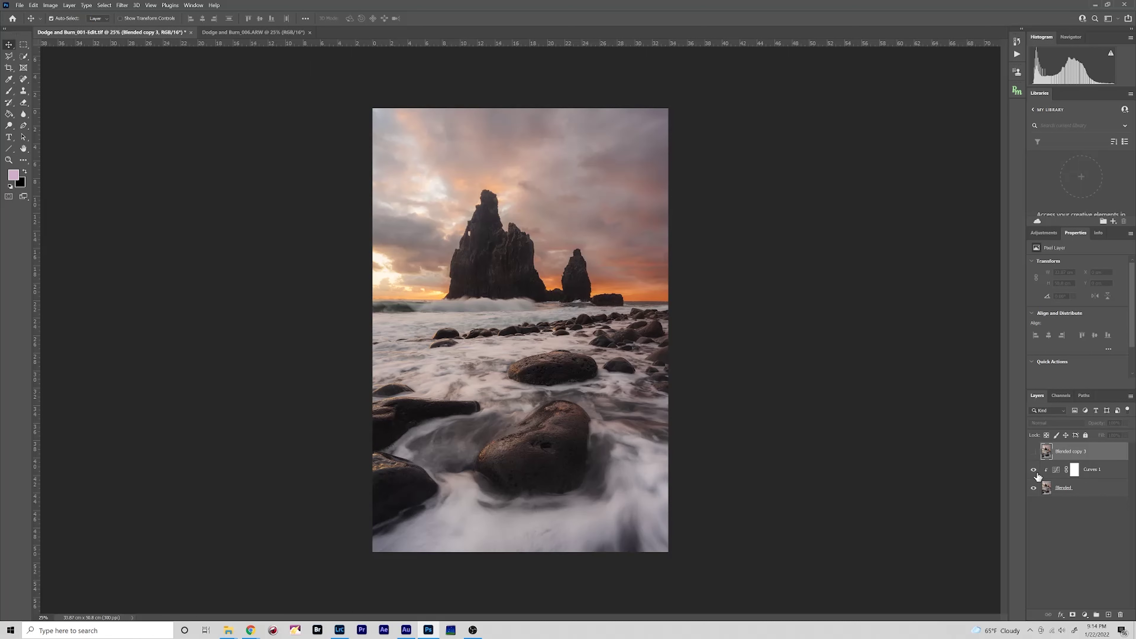
click(1034, 452)
click(1033, 451)
click(1034, 452)
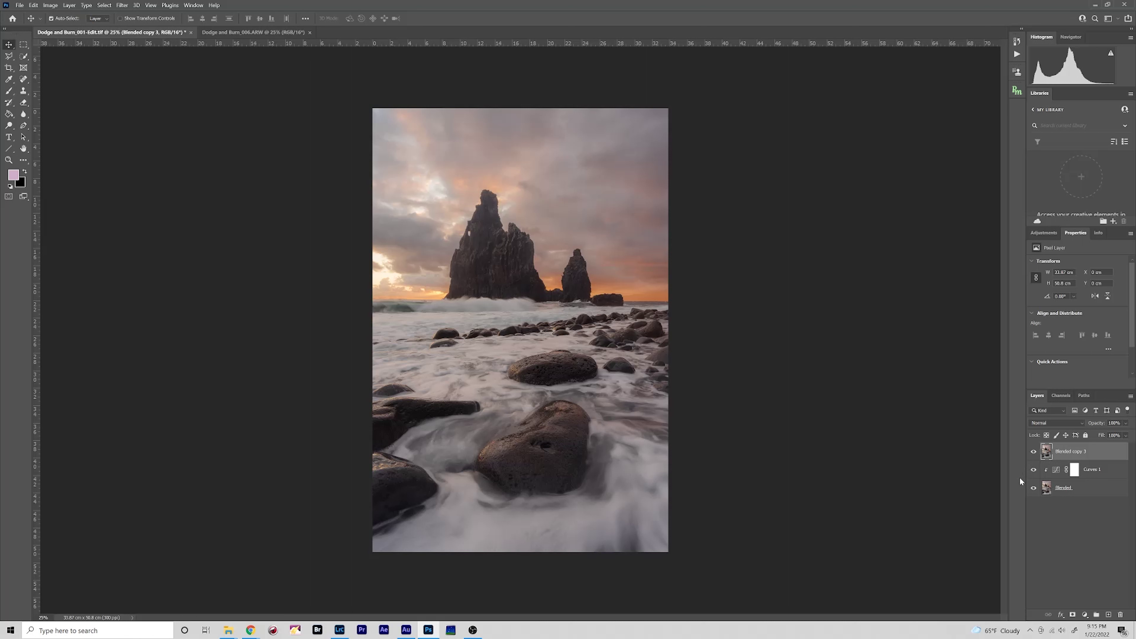
click(1034, 452)
click(1034, 453)
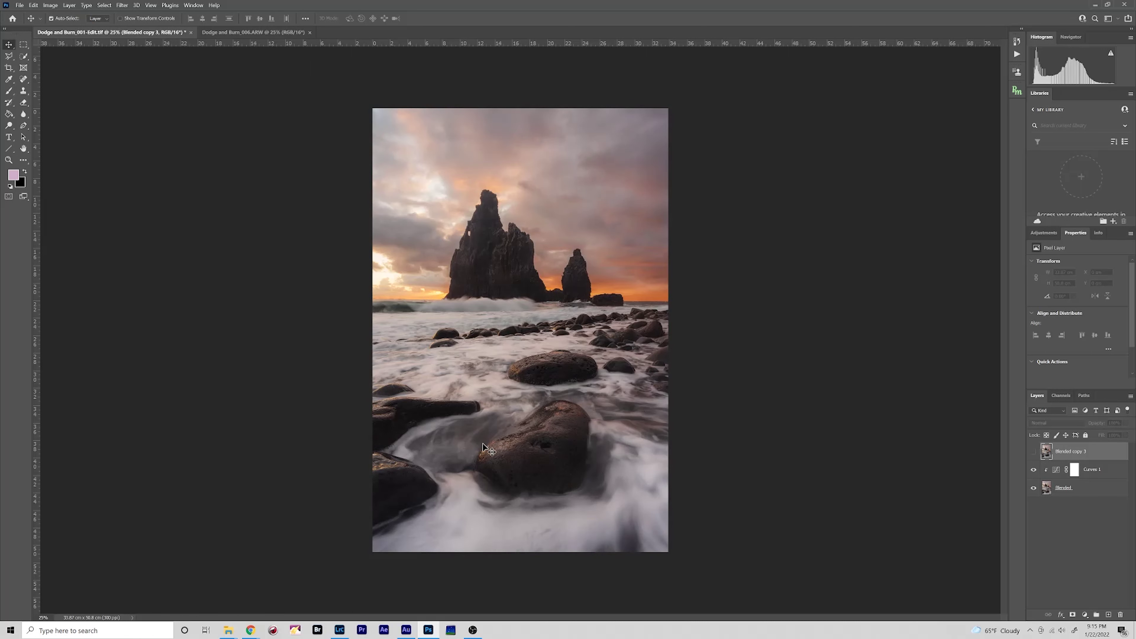
click(1034, 452)
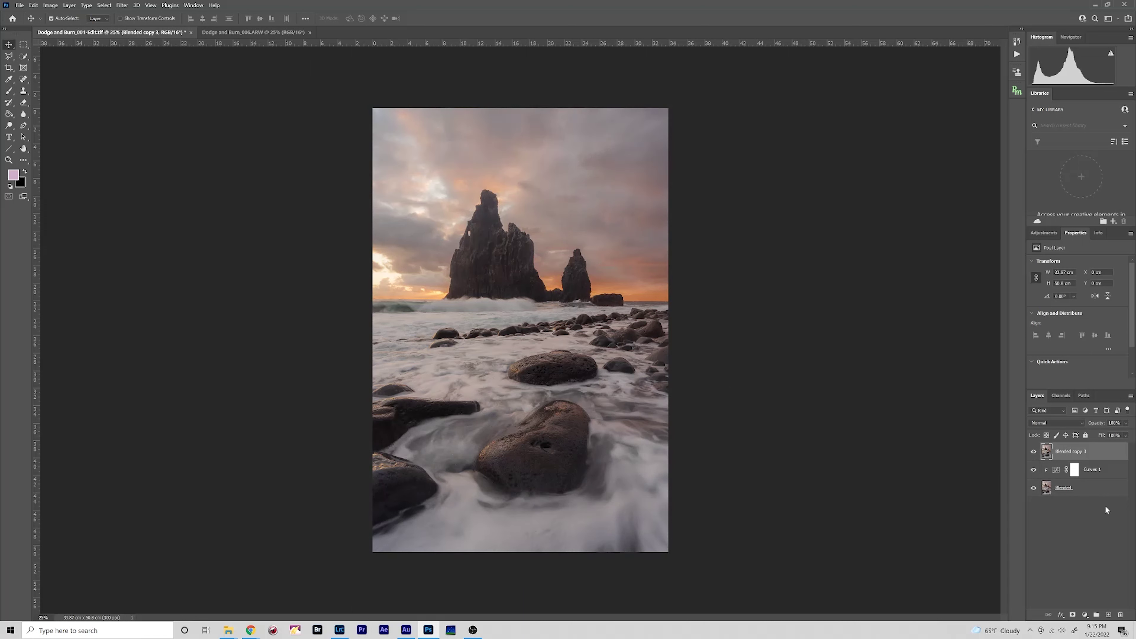
click(1034, 451)
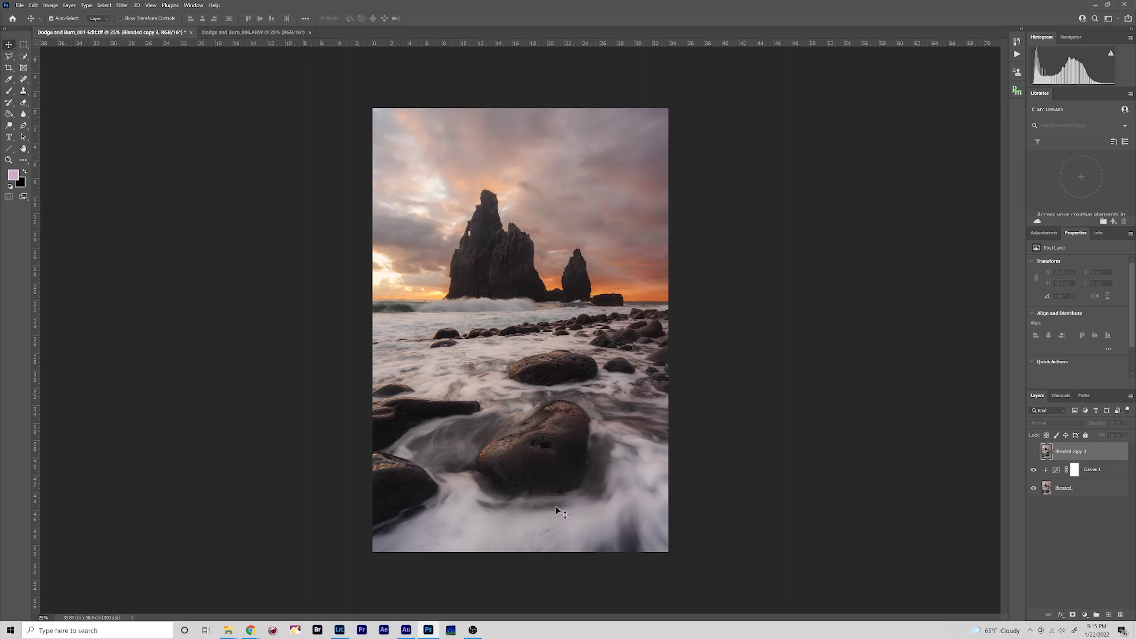
click(1031, 451)
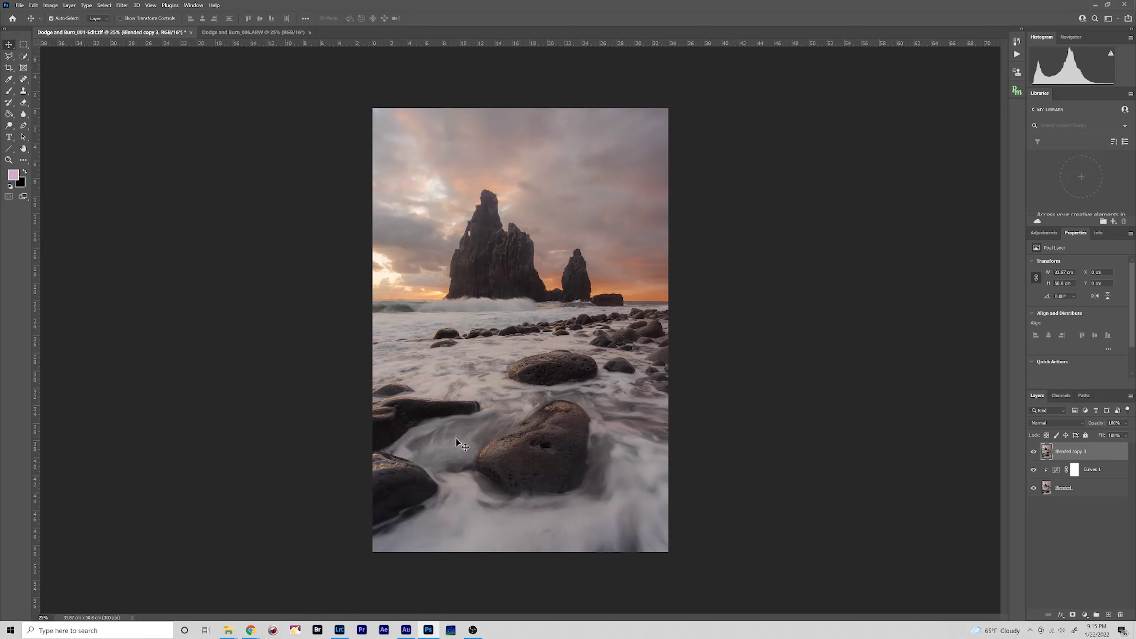
key(ctrl+Tab)
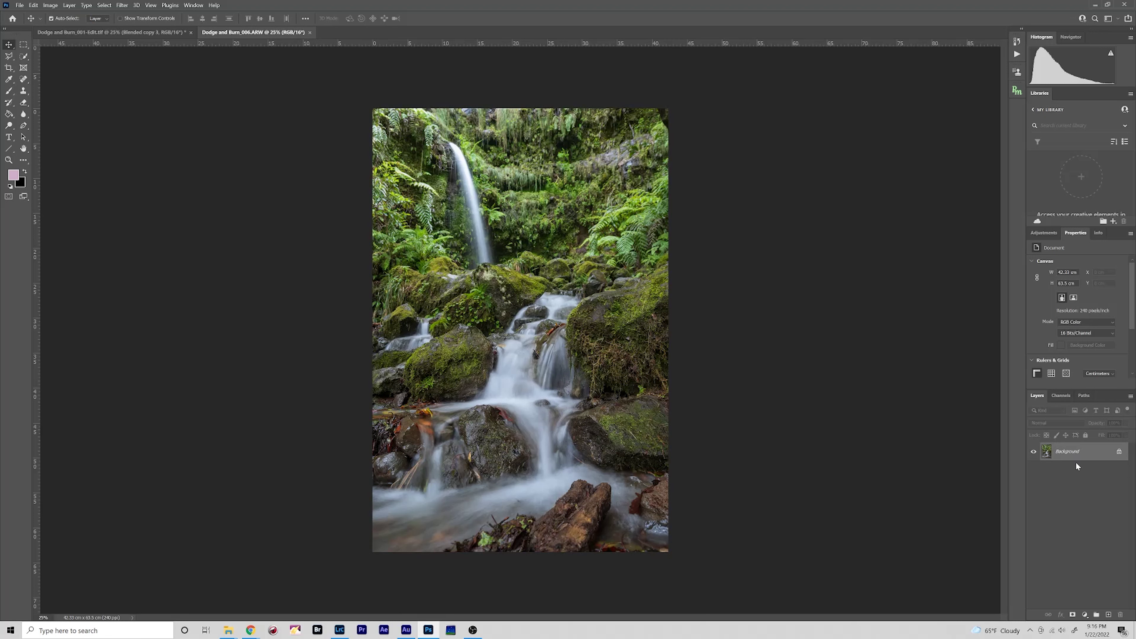
Duplicate the waterfall Background twice into Layer 1 and Layer 1 copy, and hide Background.
key(ctrl+j)
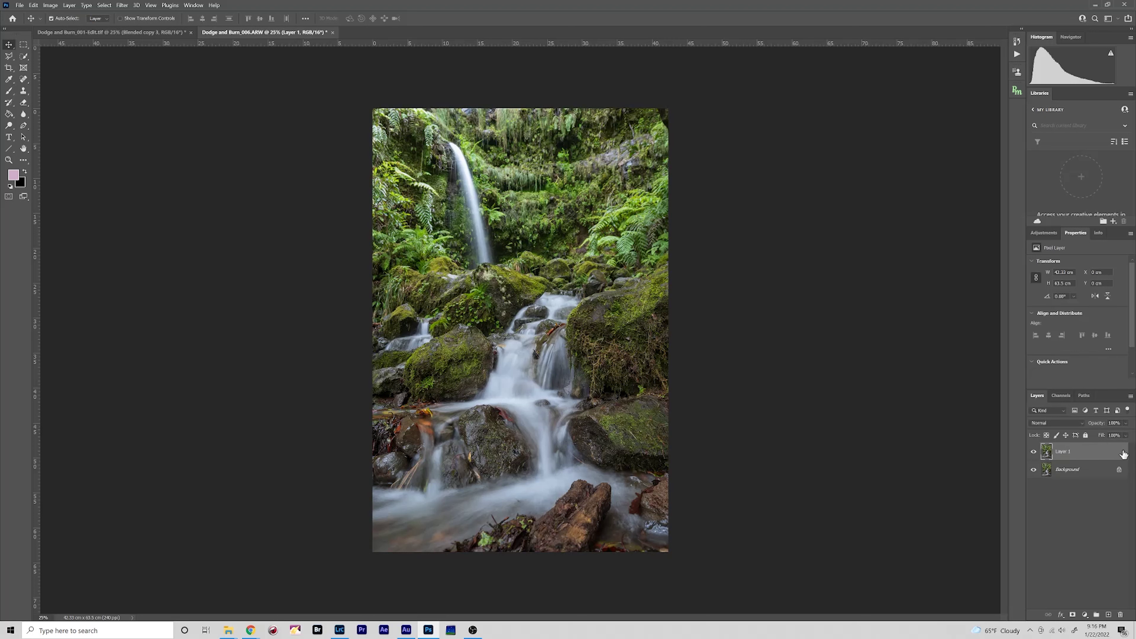
key(ctrl+j)
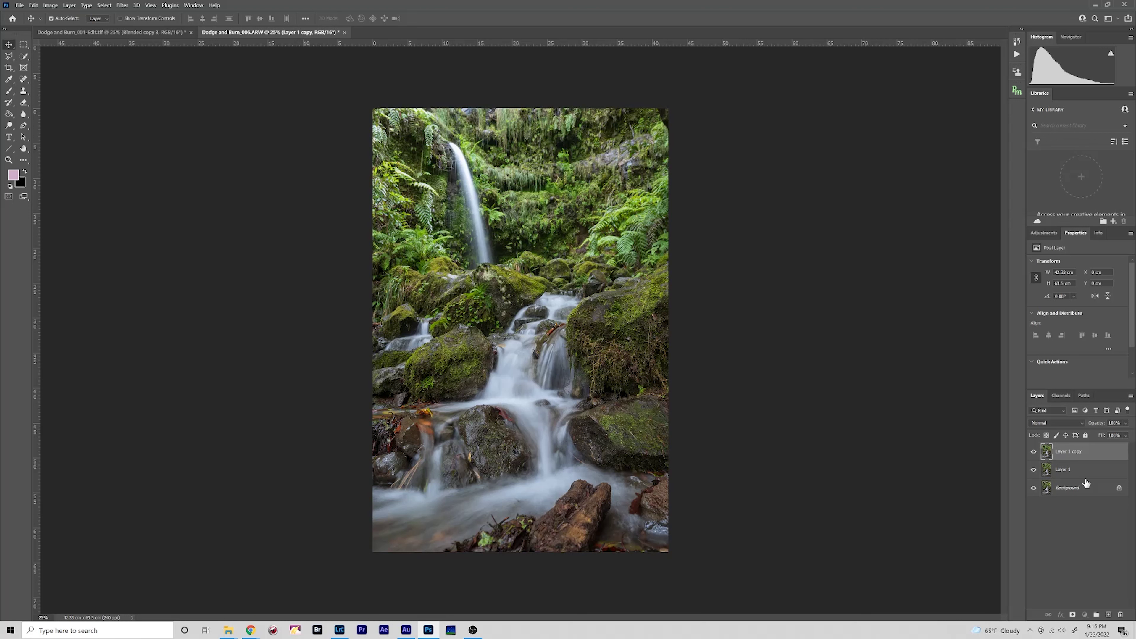
click(1034, 488)
Darken Layer 1 copy by pulling the Curves midtones down, then hide it behind a black mask.
click(50, 5)
mouse_move(63, 25)
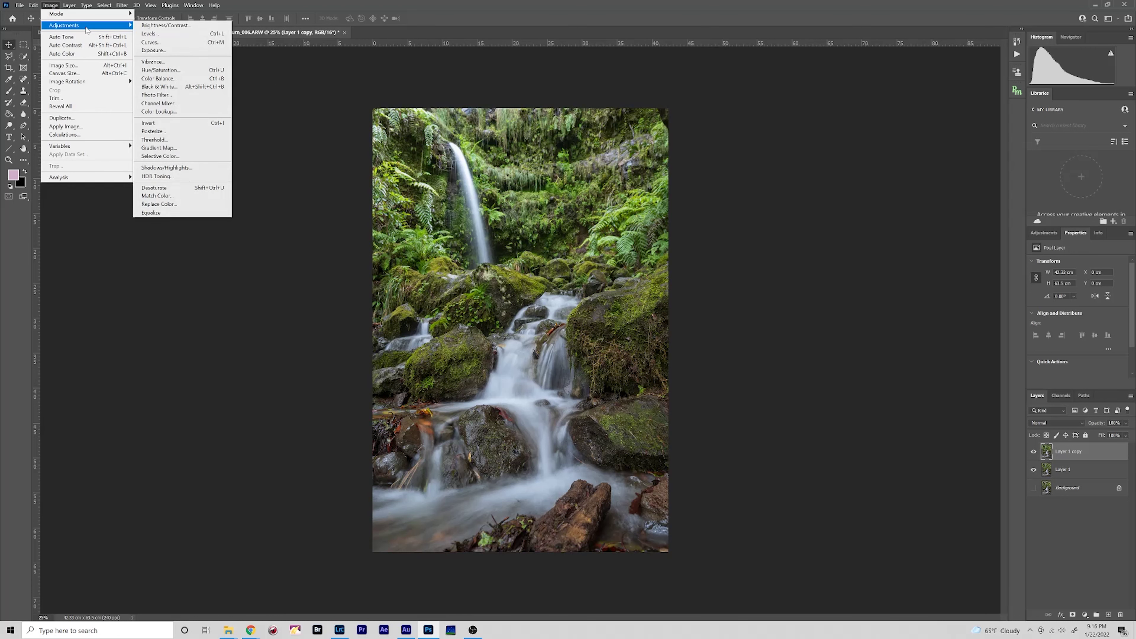
click(157, 42)
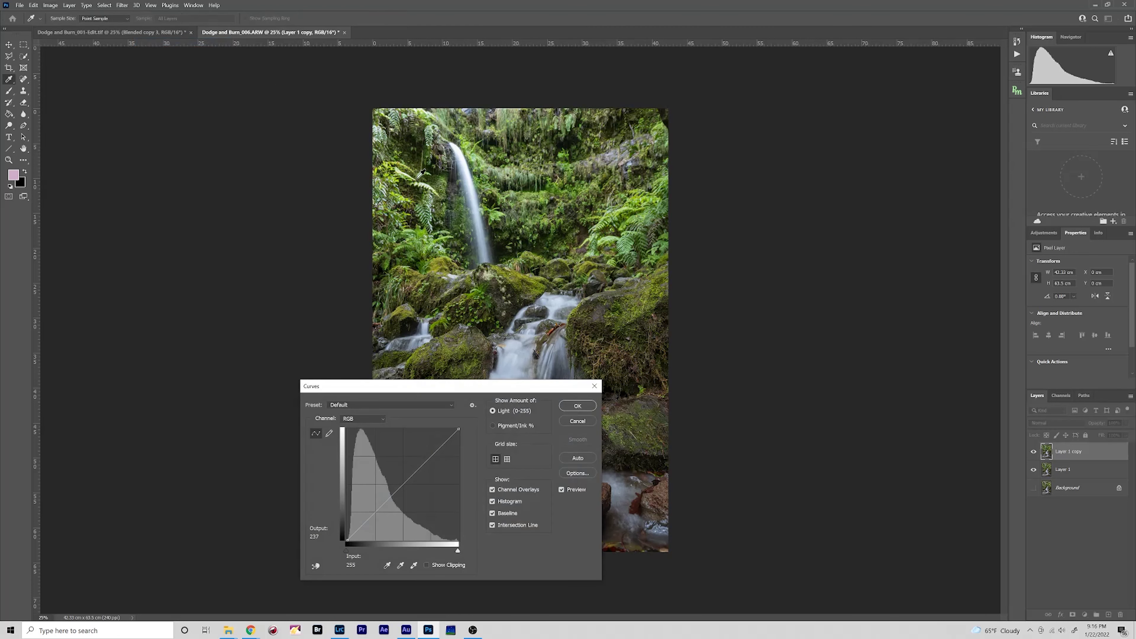
click(405, 486)
drag(405, 487, 409, 489)
click(577, 411)
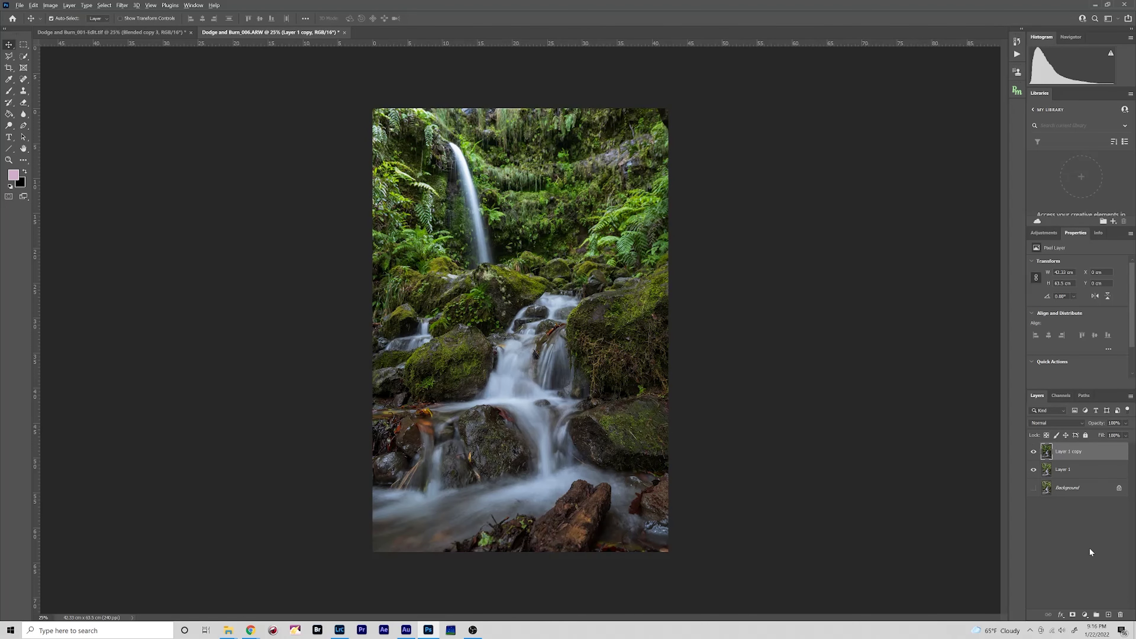
alt+click(1073, 614)
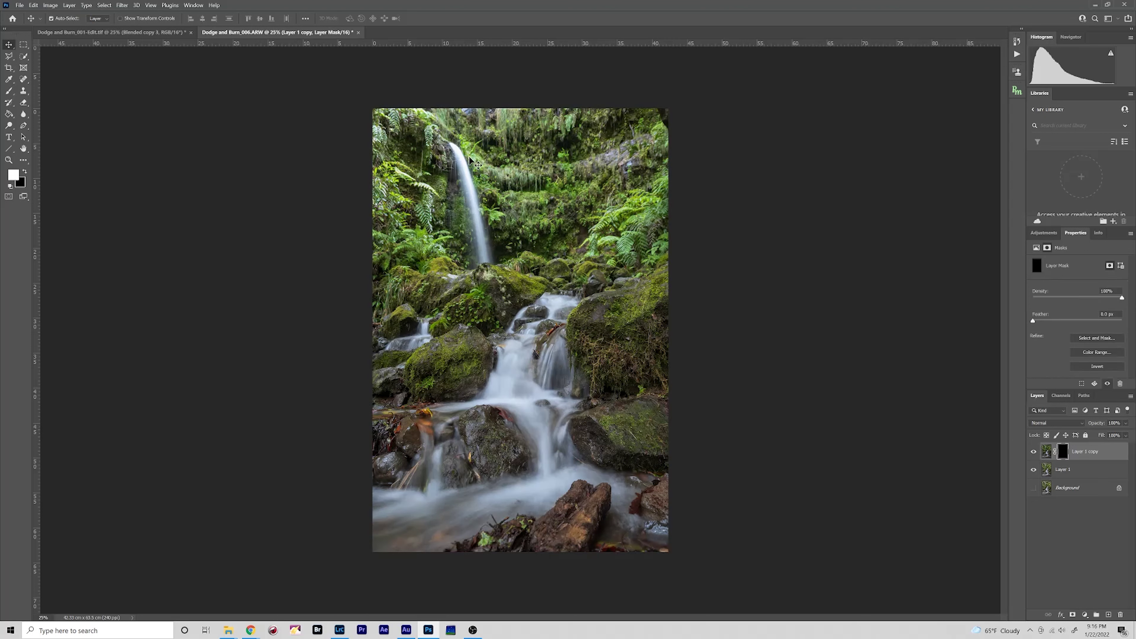
Switch to the Brush and adjust its size to paint Layer 1 copy's mask.
click(9, 92)
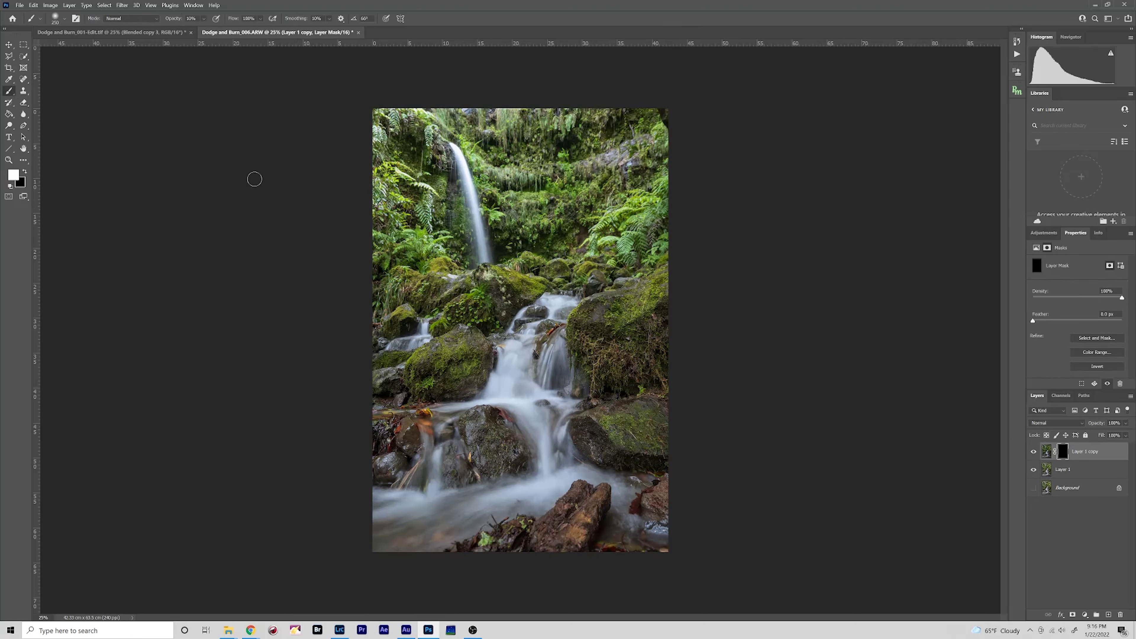
key(bracketright)
key(bracketright)
key(bracketright)
key(bracketleft)
key(bracketleft)
key(bracketright)
key(bracketright)
key(bracketright)
key(bracketright)
key(bracketright)
key(bracketright)
key(bracketright)
key(bracketright)
key(bracketright)
key(bracketright)
key(bracketleft)
key(bracketleft)
key(bracketleft)
key(bracketleft)
key(bracketleft)
key(bracketleft)
key(bracketright)
key(bracketright)
key(bracketright)
key(bracketright)
key(bracketleft)
key(bracketleft)
key(bracketleft)
key(bracketleft)
key(bracketleft)
key(bracketleft)
key(bracketleft)
key(bracketright)
key(bracketright)
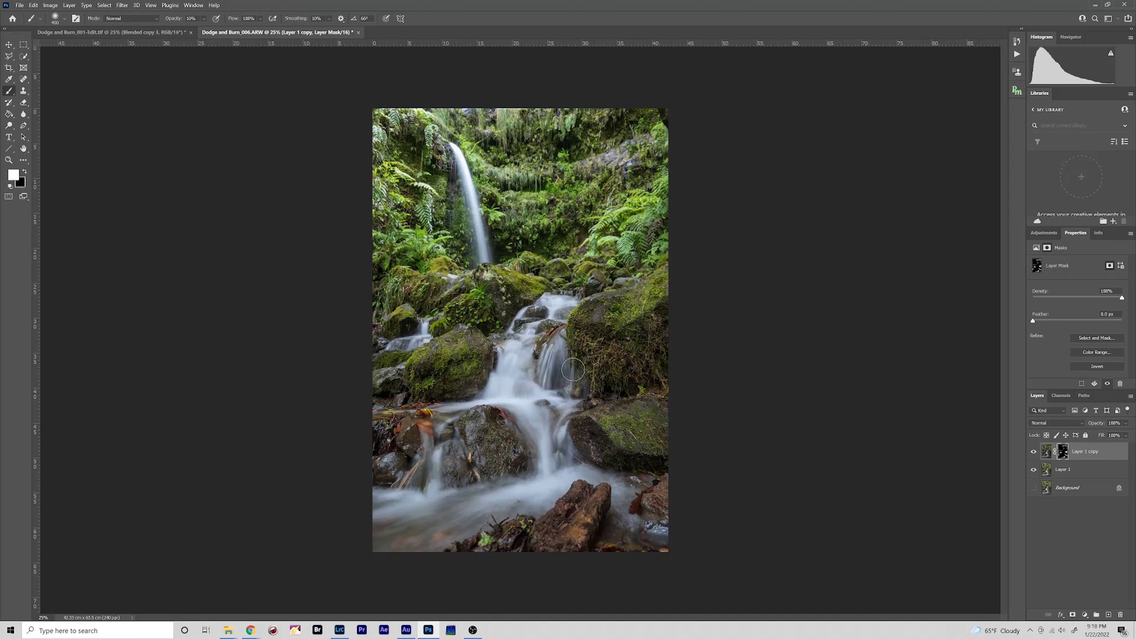
key(bracketleft)
key(bracketleft)
Toggle Layer 1 copy to compare its effect, then duplicate Layer 1 as Layer 1 copy 2.
click(1033, 452)
click(1033, 452)
click(1034, 452)
click(1033, 452)
click(1033, 452)
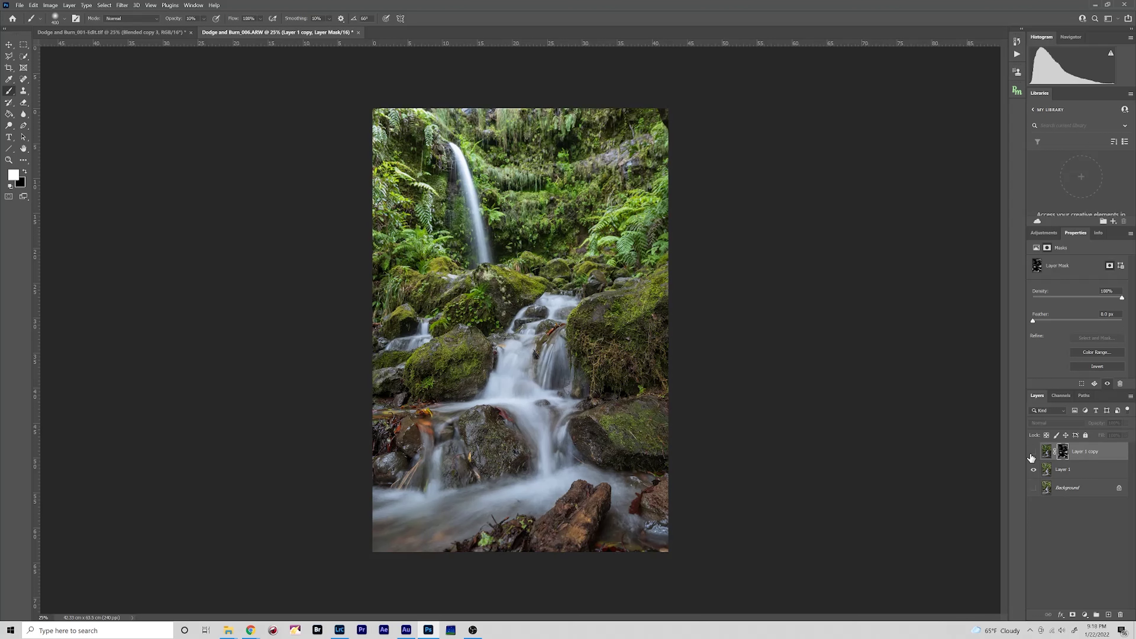
click(1033, 452)
click(1048, 471)
key(ctrl+j)
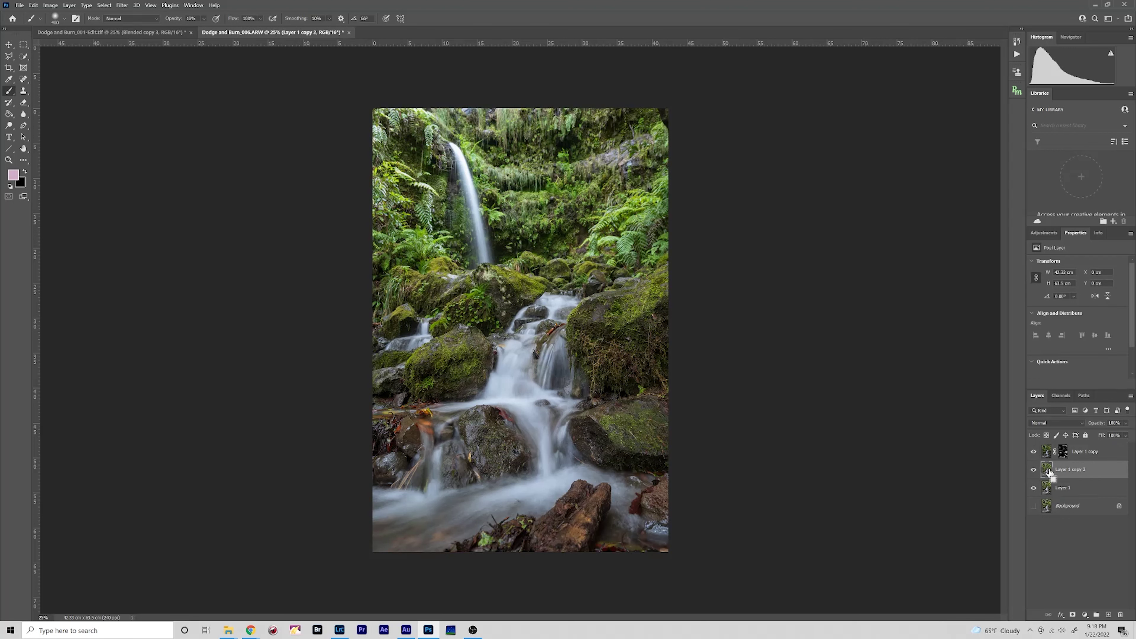
Brighten Layer 1 copy 2 with a Curves adjustment that lifts the midtones.
click(50, 5)
mouse_move(117, 26)
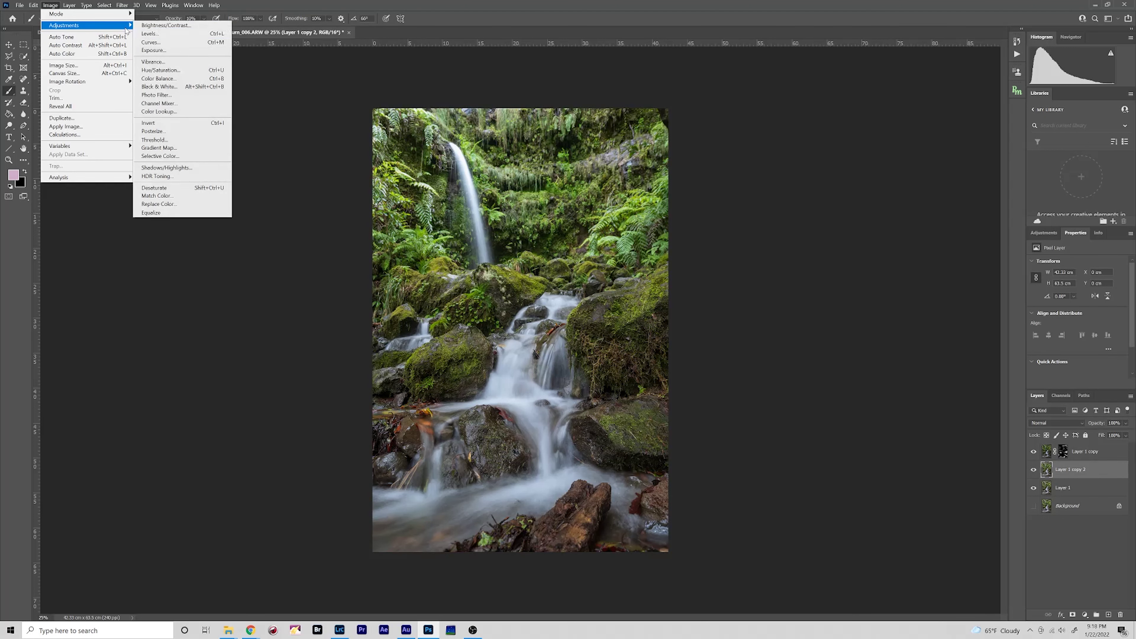
click(152, 42)
mouse_move(398, 488)
mouse_down()
mouse_move(397, 465)
mouse_move(398, 475)
mouse_up()
click(577, 406)
Hide the brightening behind a black layer mask and paint it back onto the left rocks.
key(b)
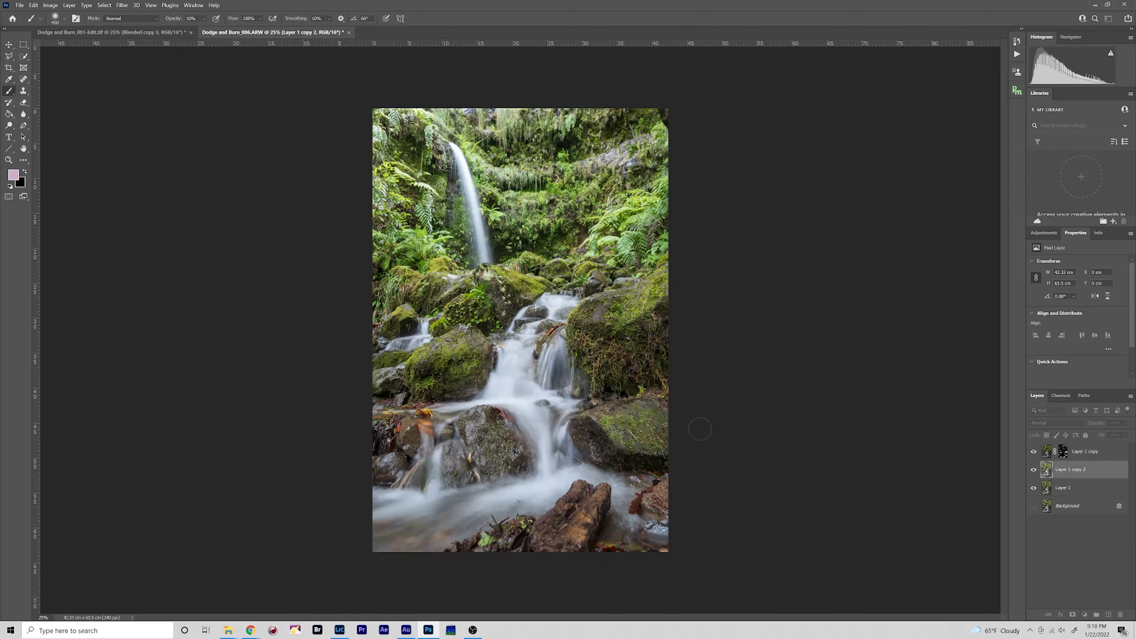
alt+click(1074, 615)
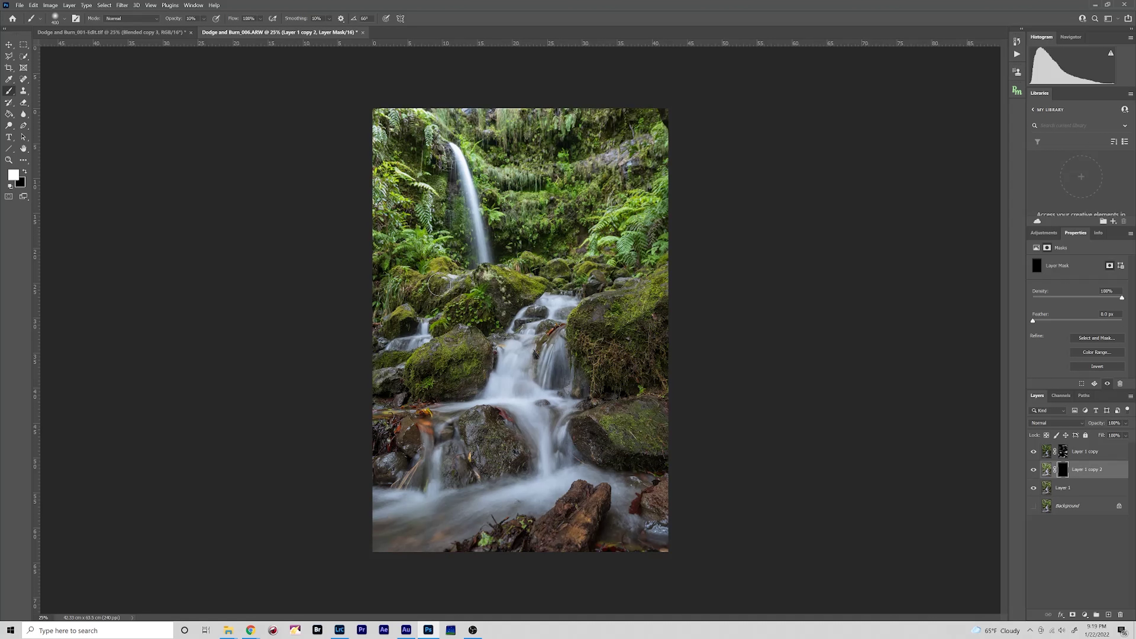
mouse_move(440, 285)
mouse_down()
mouse_move(433, 357)
mouse_move(489, 335)
mouse_up()
key(bracketleft)
key(bracketleft)
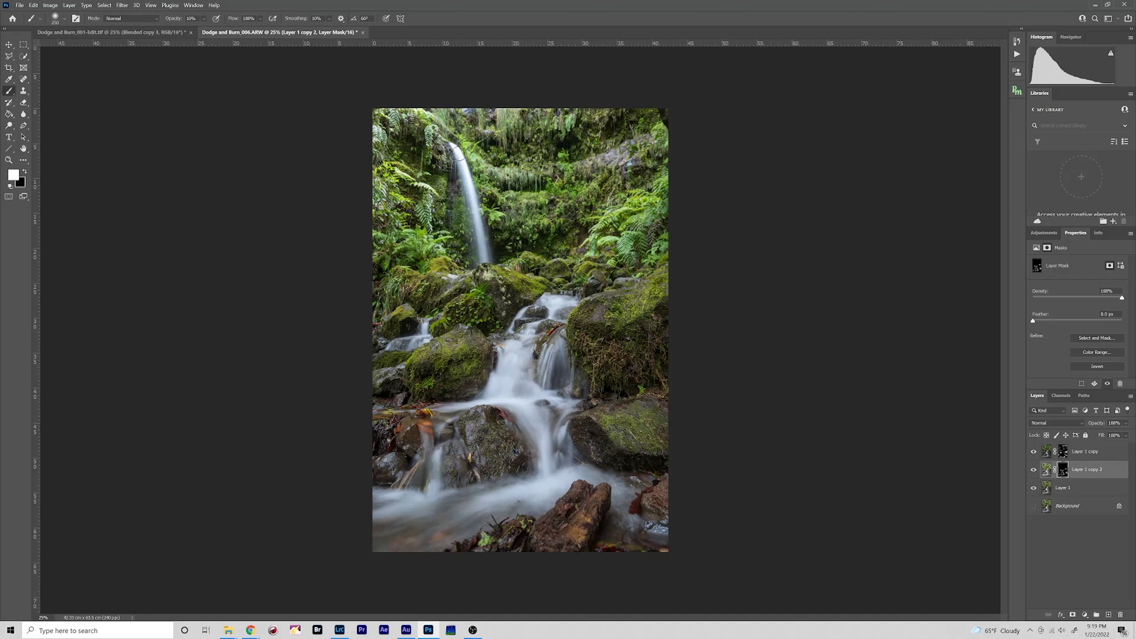
key(bracketright)
key(bracketright)
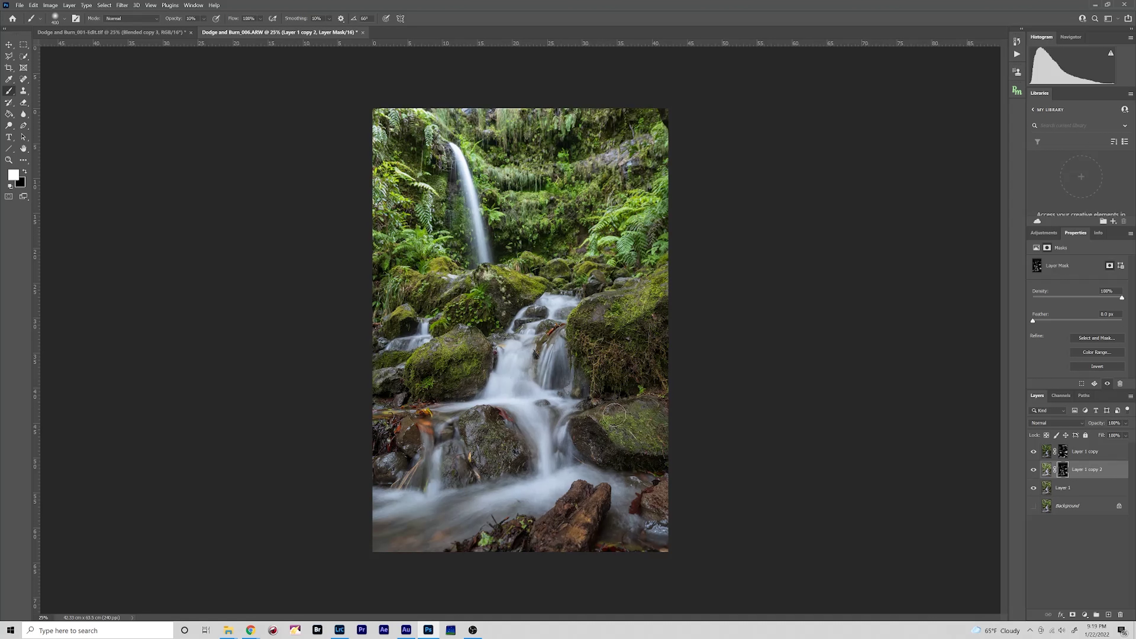
click(1091, 451)
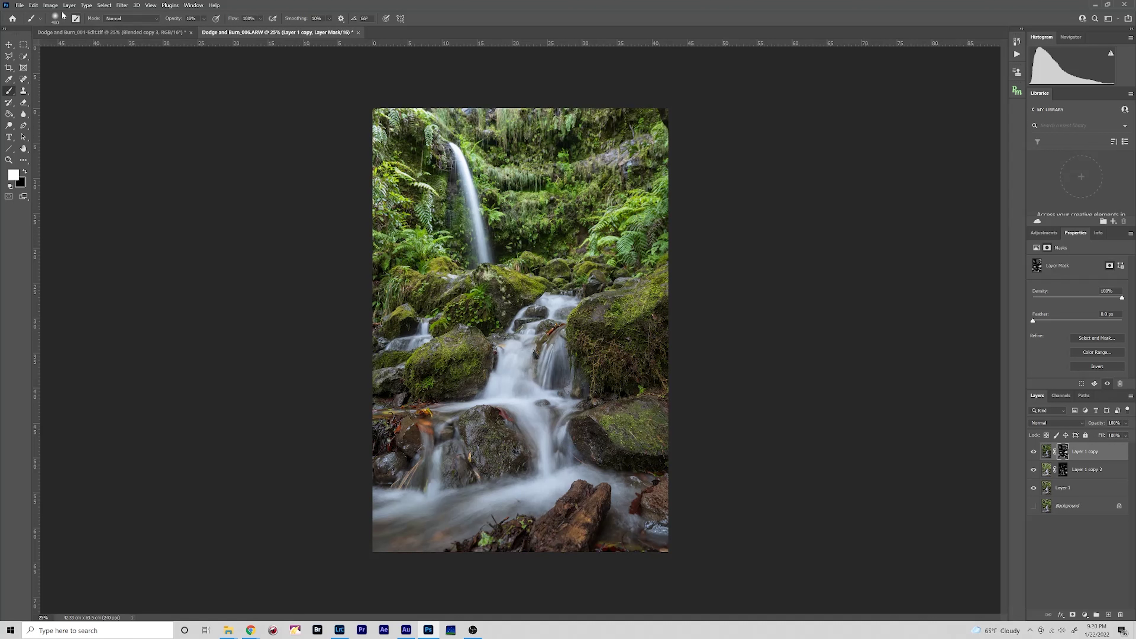
Merge the visible dodge-and-burn layers into Layer 1 copy.
click(51, 6)
mouse_move(69, 5)
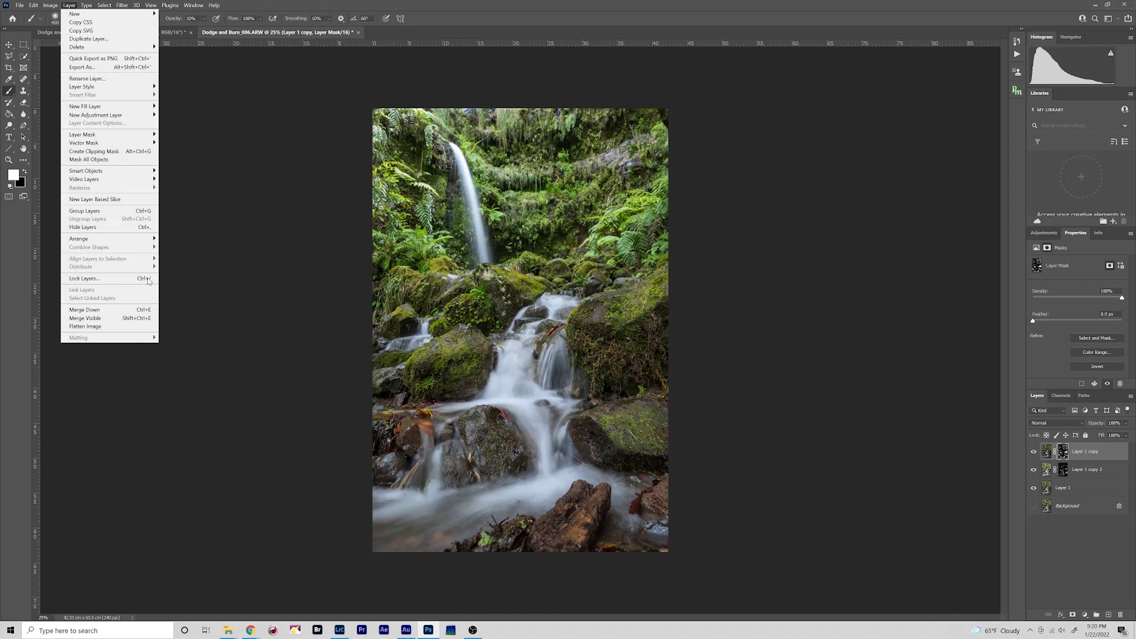
click(85, 317)
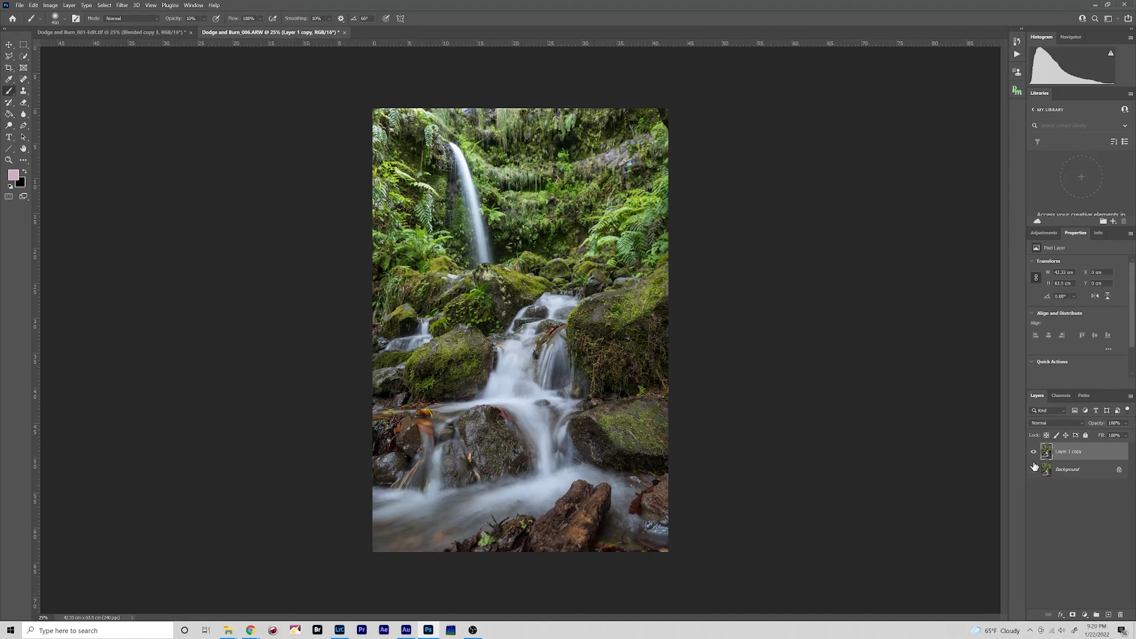
Turn the background into an editable Layer 0, compare it, and move it below Layer 1 copy.
drag(1047, 474, 1048, 449)
key(ctrl+z)
key(ctrl+z)
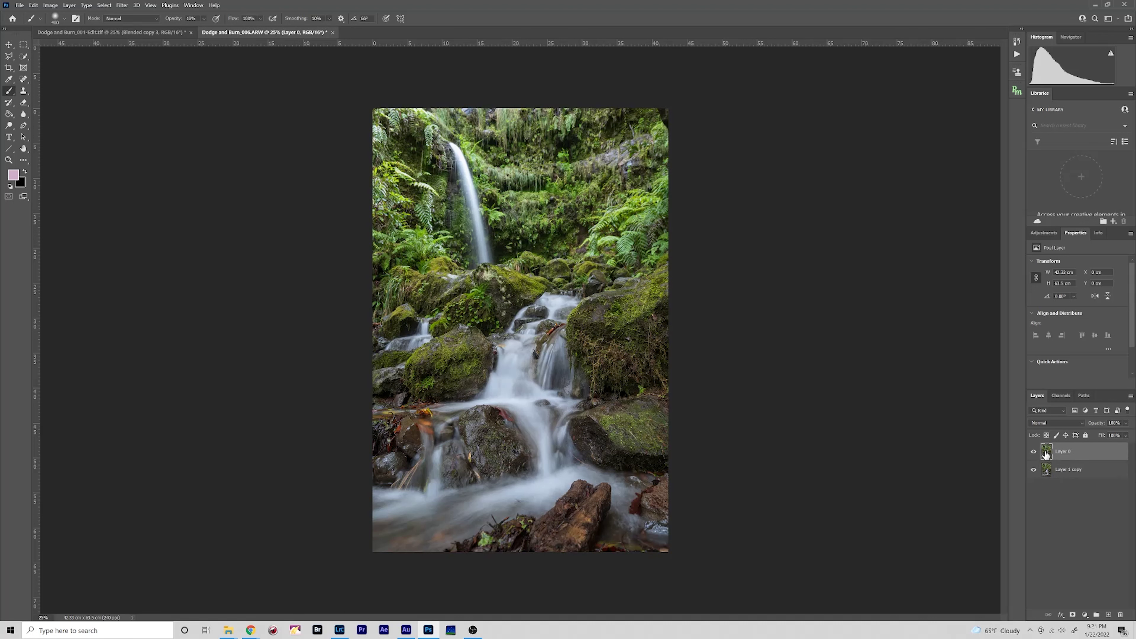
click(1033, 452)
click(1033, 452)
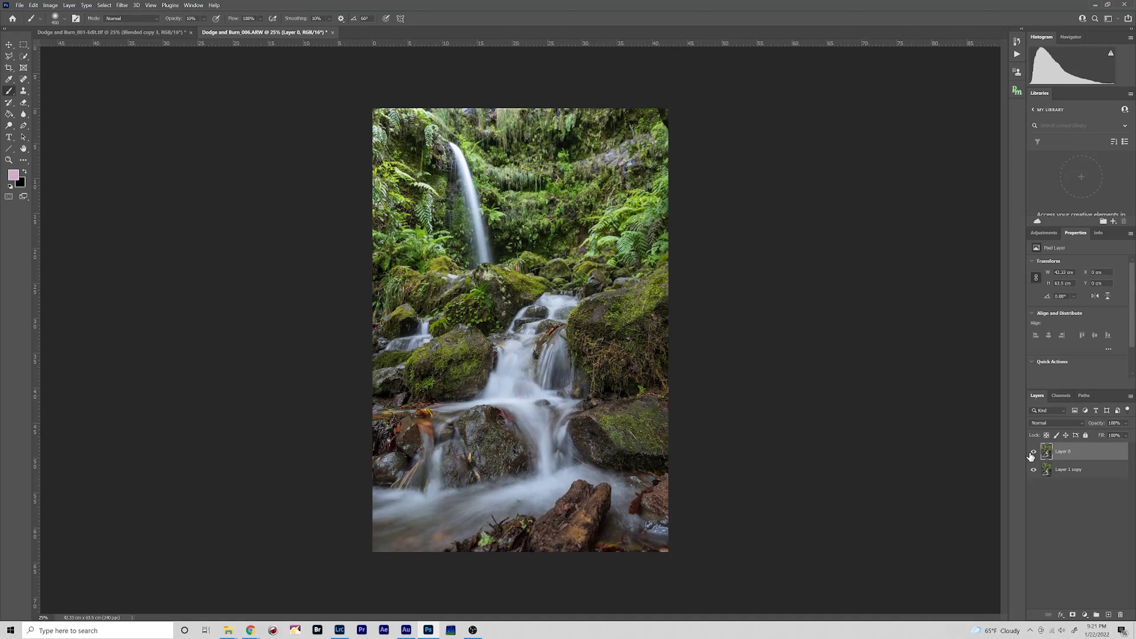
click(1033, 452)
click(1033, 452)
click(1034, 452)
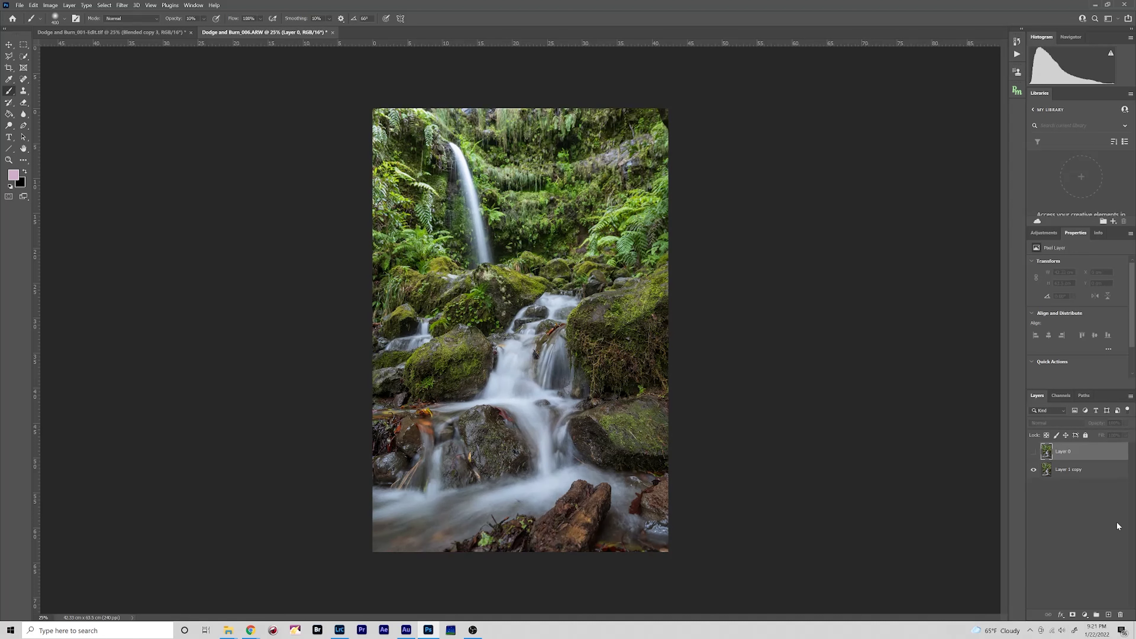
click(1033, 451)
drag(1045, 454, 1037, 479)
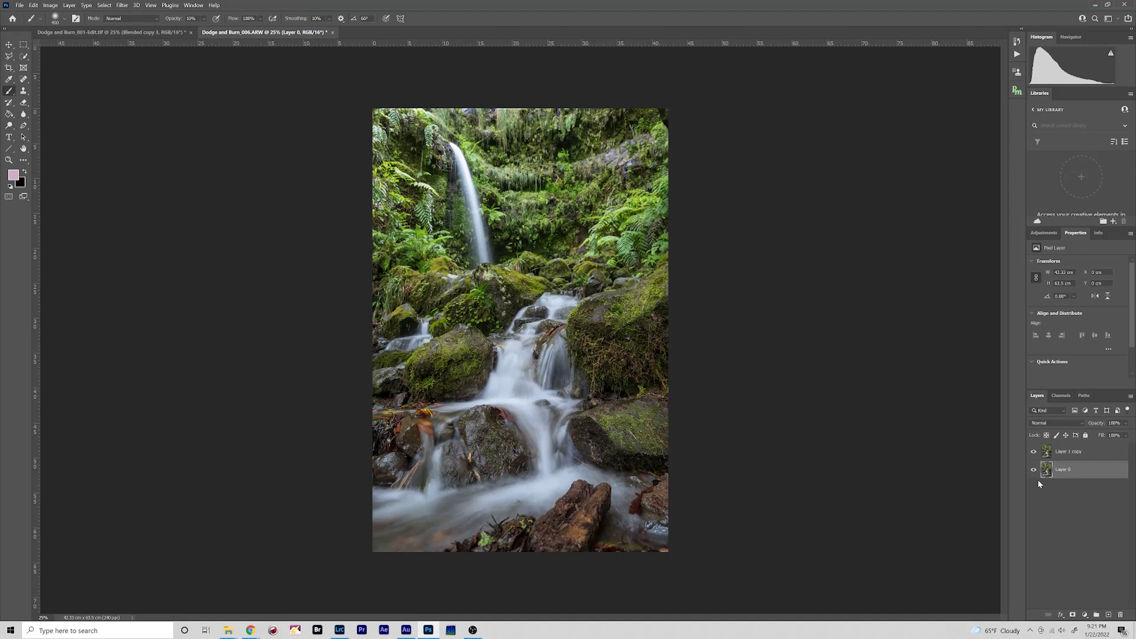
click(1046, 455)
Add a Curves adjustment layer with an S-curve for contrast and slightly darker shadows.
click(1044, 233)
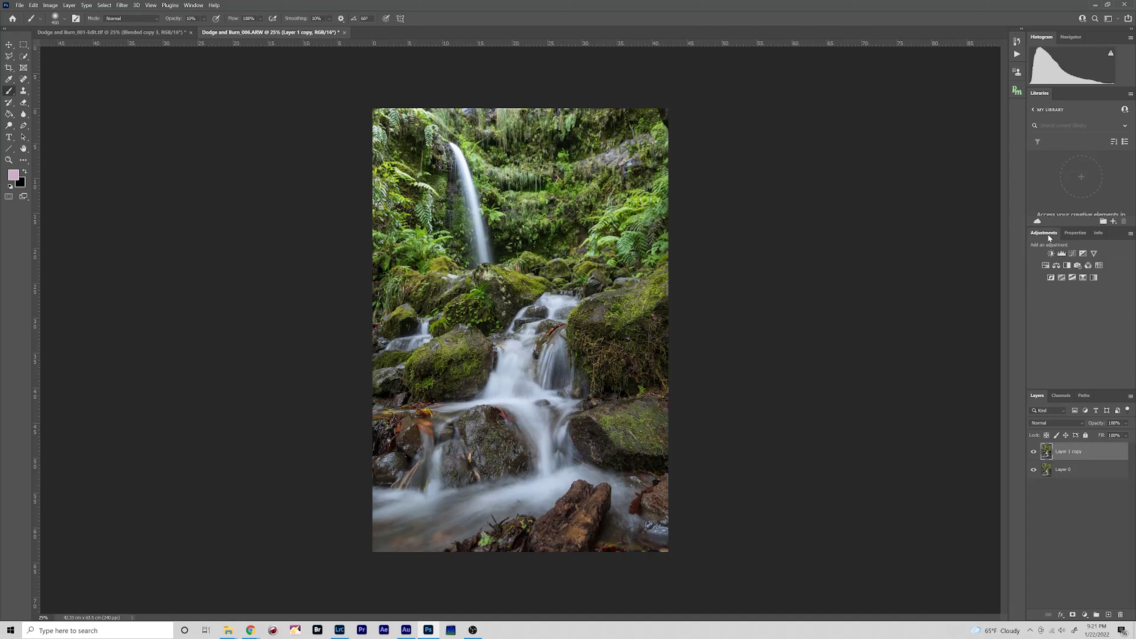
click(1072, 253)
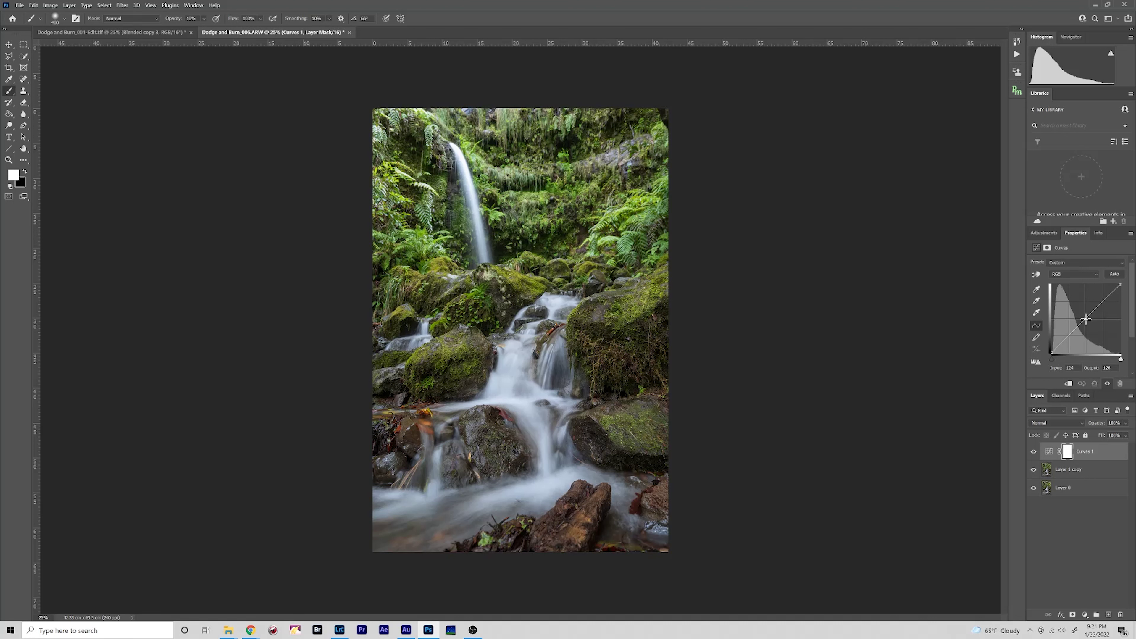
click(1086, 318)
drag(1102, 303, 1102, 300)
drag(1069, 335, 1069, 339)
click(1102, 300)
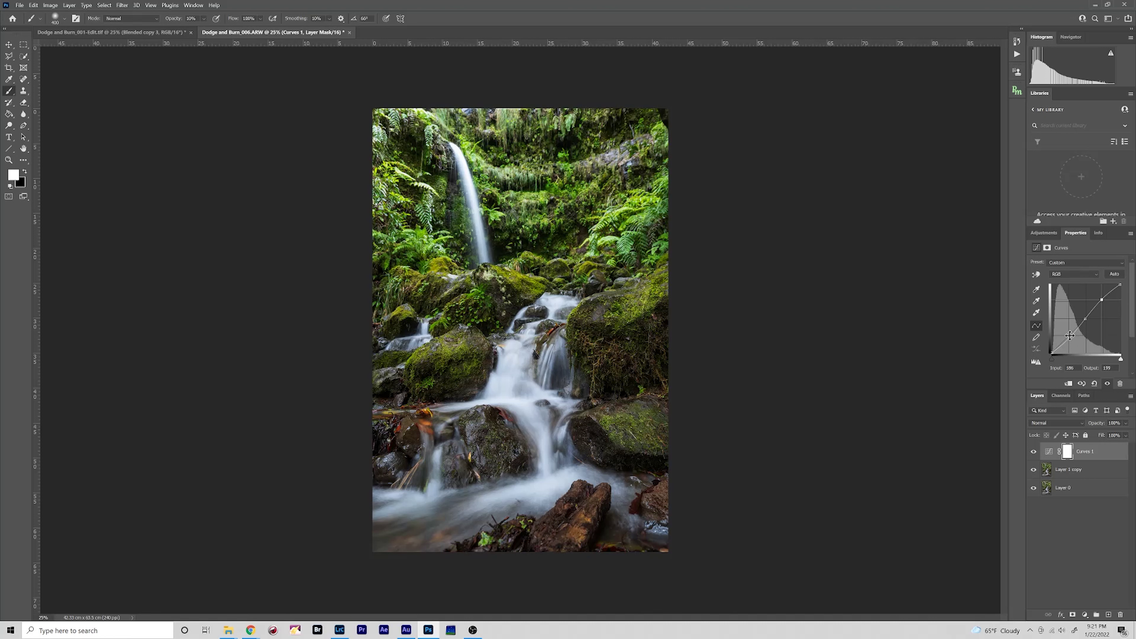
drag(1069, 336, 1068, 338)
drag(1068, 337, 1052, 351)
Clip the curves adjustment to Layer 1 copy and lift the darkest tones slightly.
click(1068, 383)
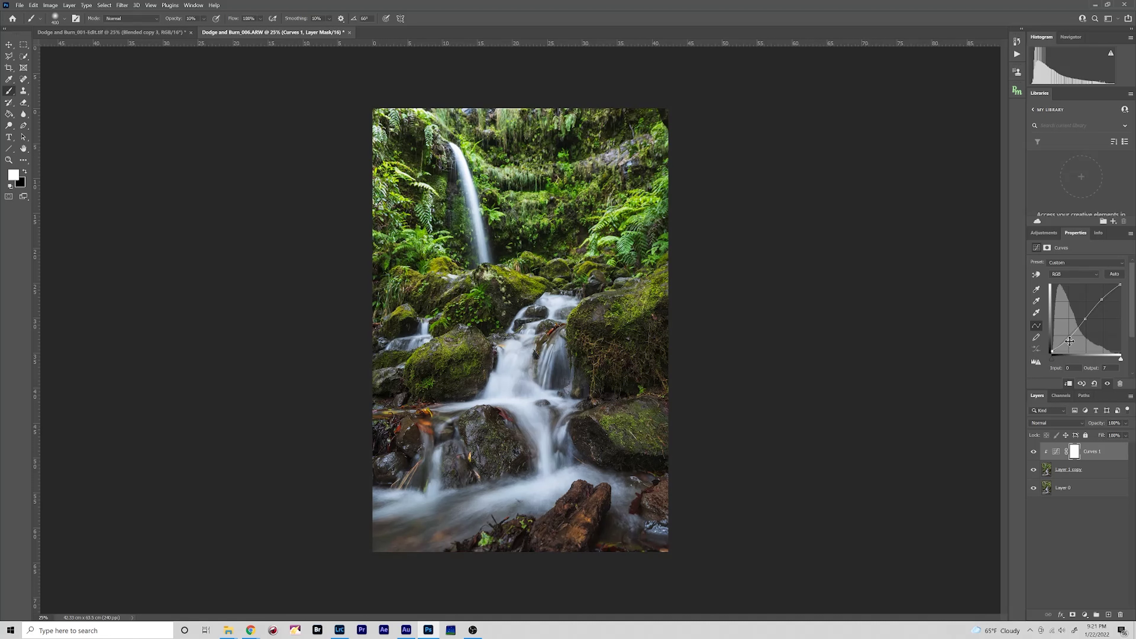
click(1069, 339)
click(1062, 345)
drag(1061, 345, 1062, 346)
Toggle Curves 1 to compare its effect, then move Layer 0 to the top of the stack.
click(1035, 452)
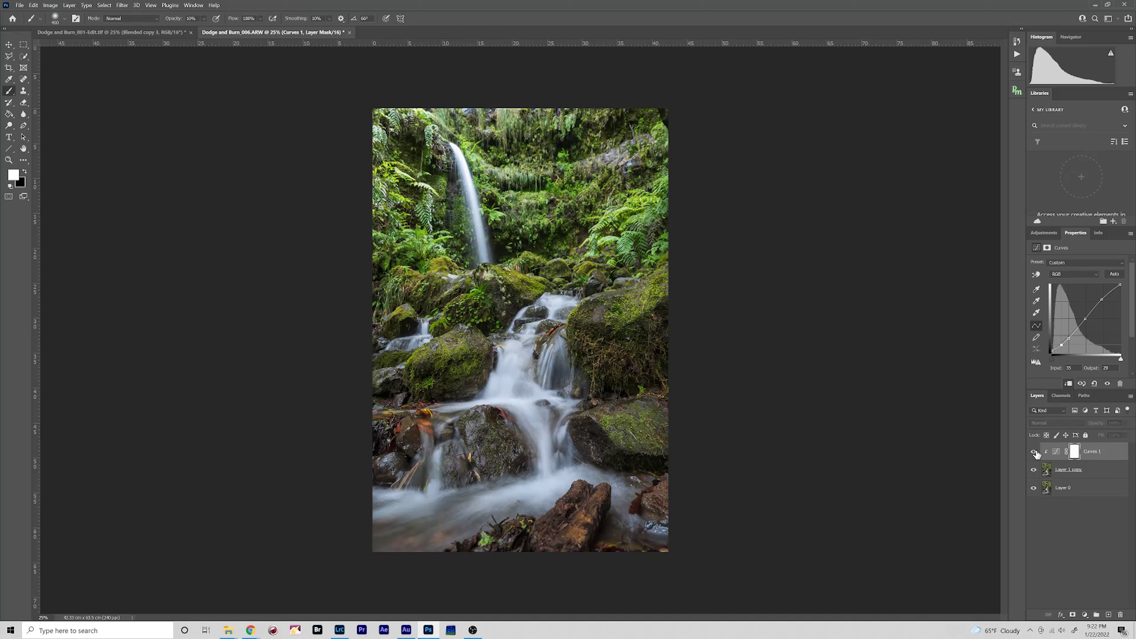
click(1036, 452)
click(1035, 452)
click(1035, 452)
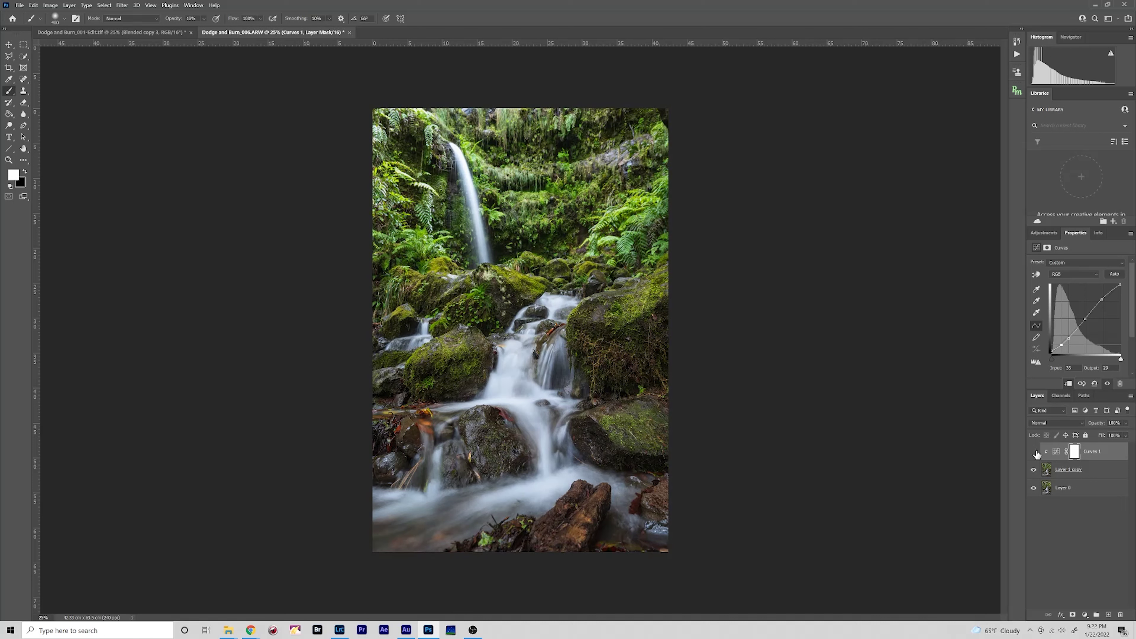
click(1034, 452)
click(1034, 452)
drag(1047, 489, 1046, 447)
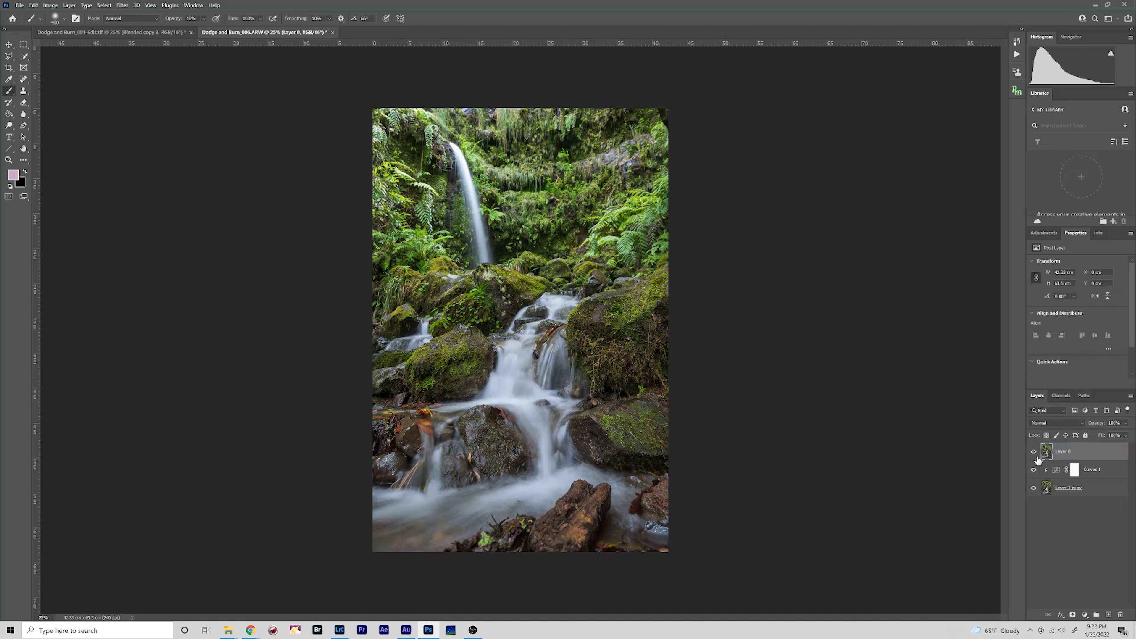
Toggle Layer 0 to compare original and edited waterfall, then switch to the 001-Edit.tif seascape.
click(1033, 452)
click(1034, 452)
click(1034, 452)
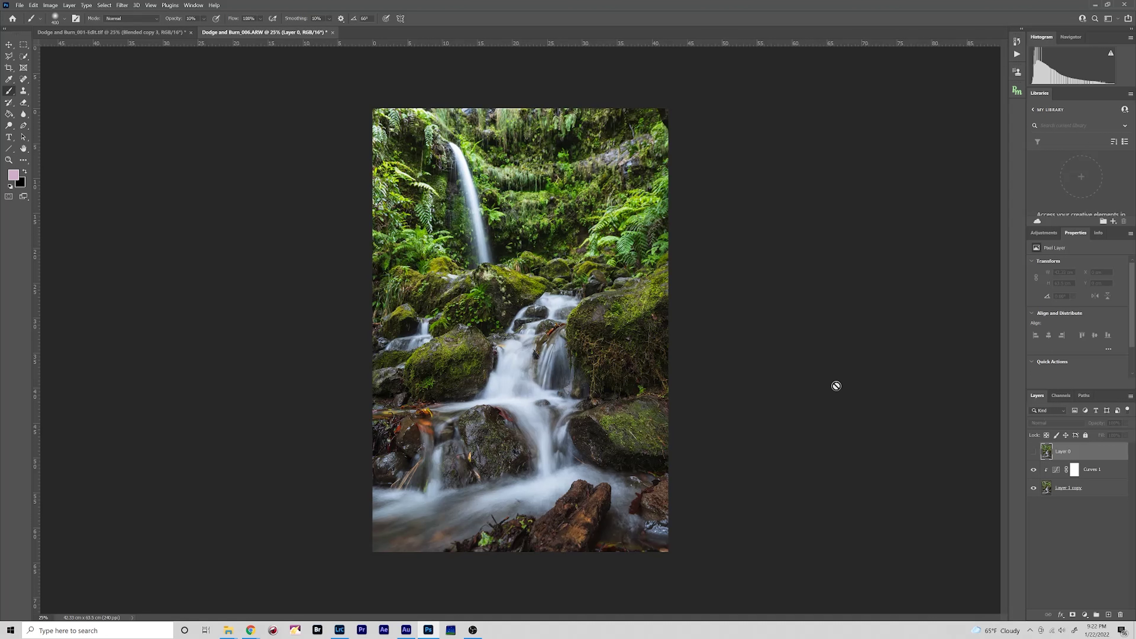
click(1033, 452)
click(1033, 452)
click(1033, 452)
click(1033, 452)
click(1033, 452)
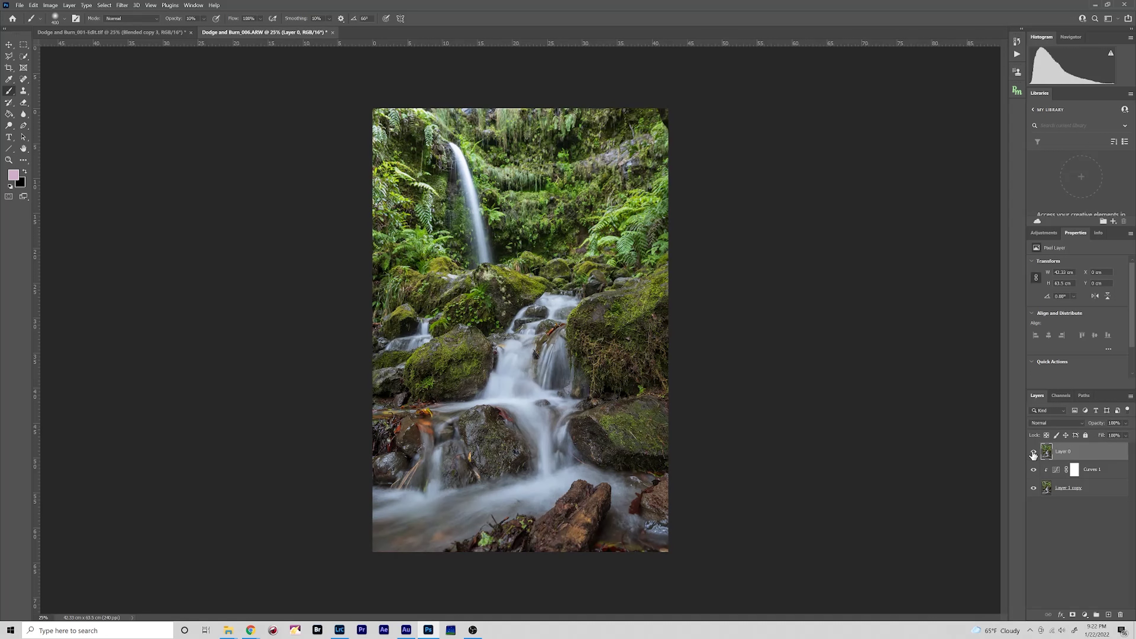
key(ctrl+Tab)
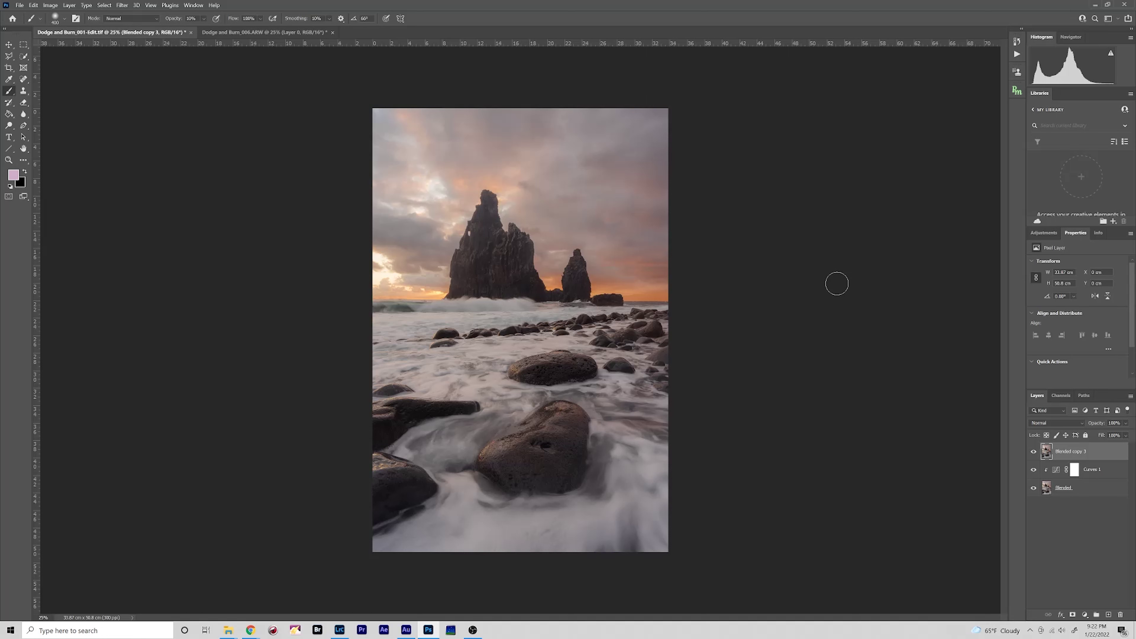
click(246, 31)
click(172, 33)
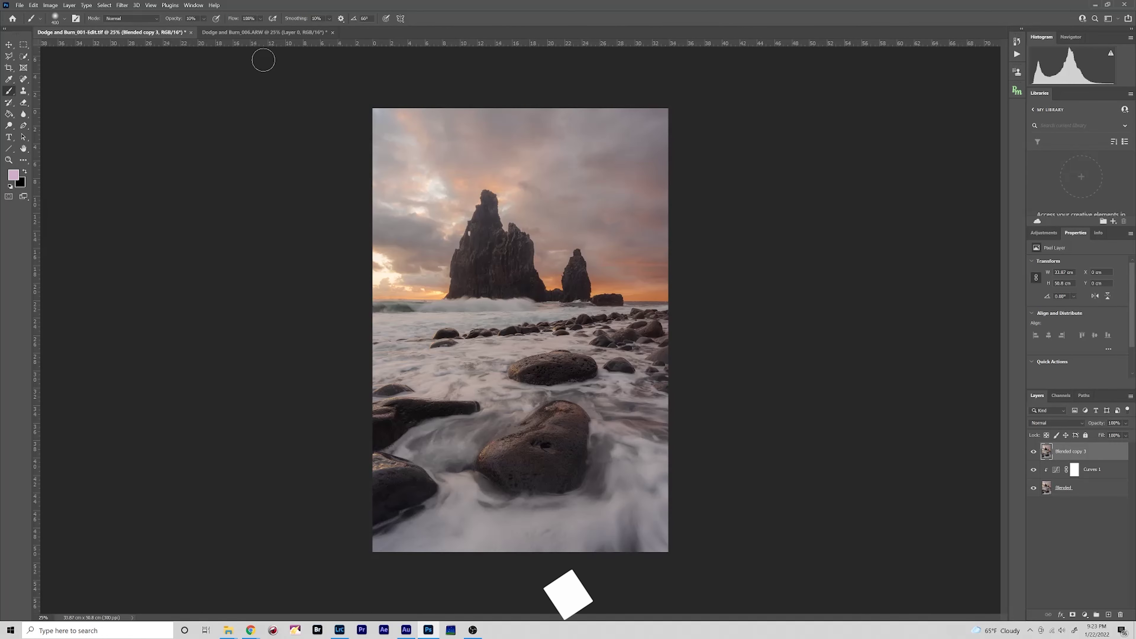